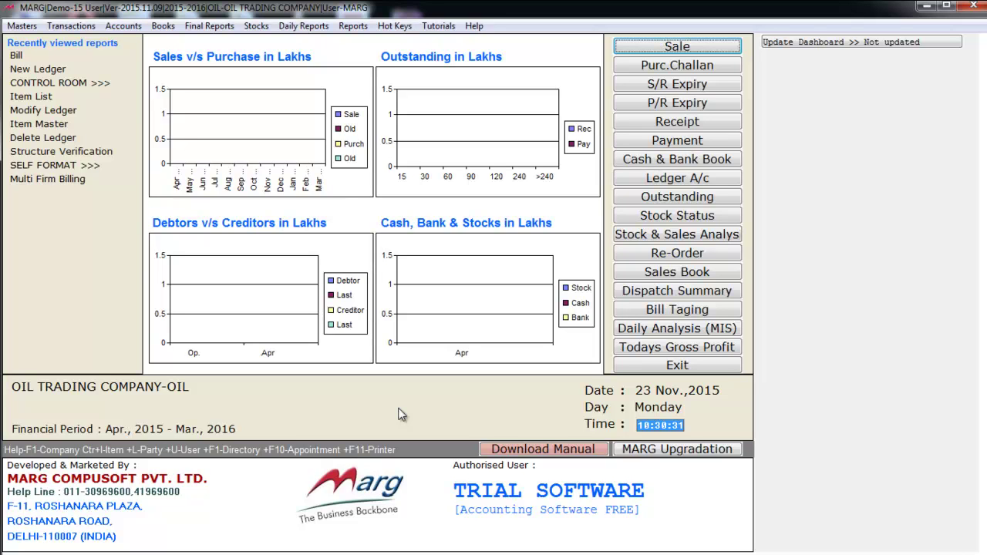
- Open the Control Room's Search In All and enter 'UNIT' as the search term
key(alt+m)
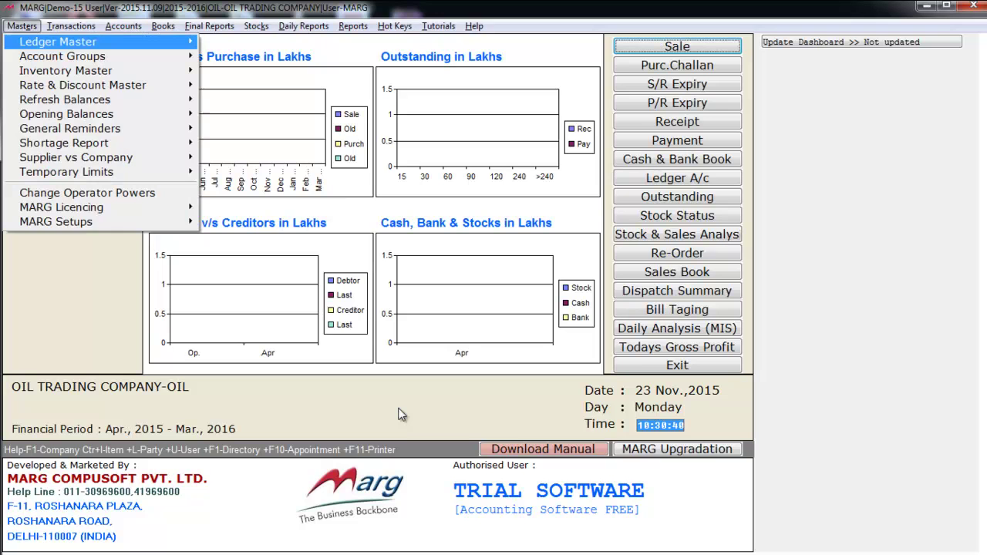
key(Up)
key(Right)
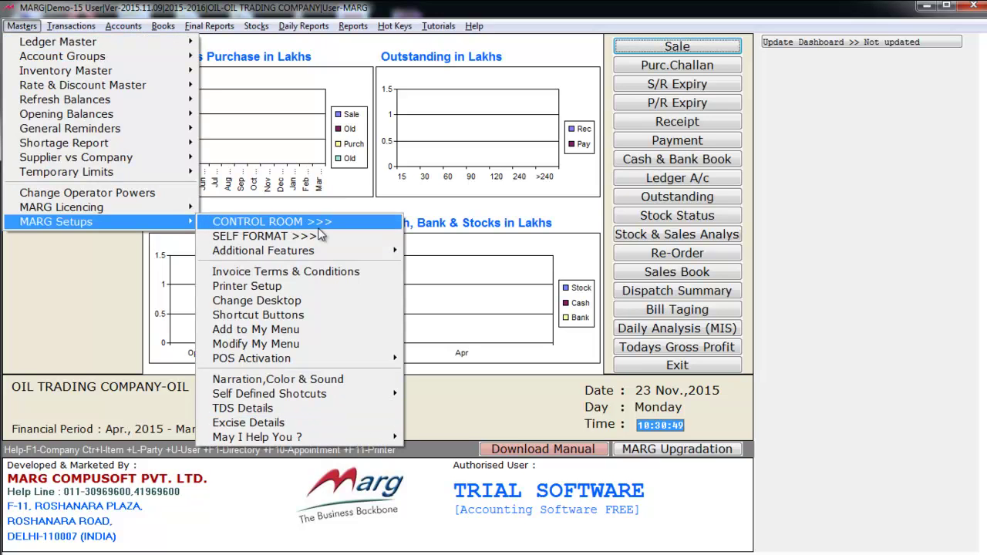
click(318, 224)
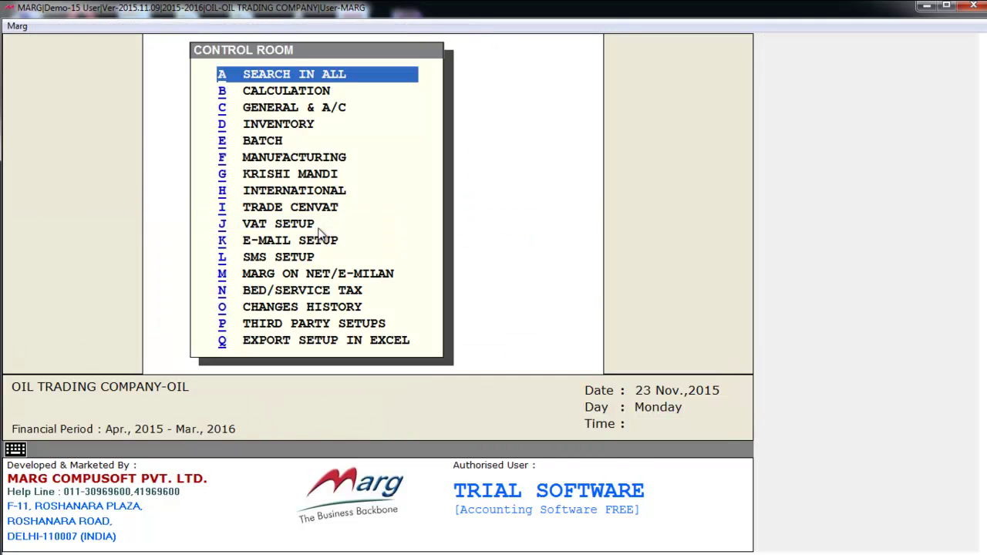
key(Return)
text(U)
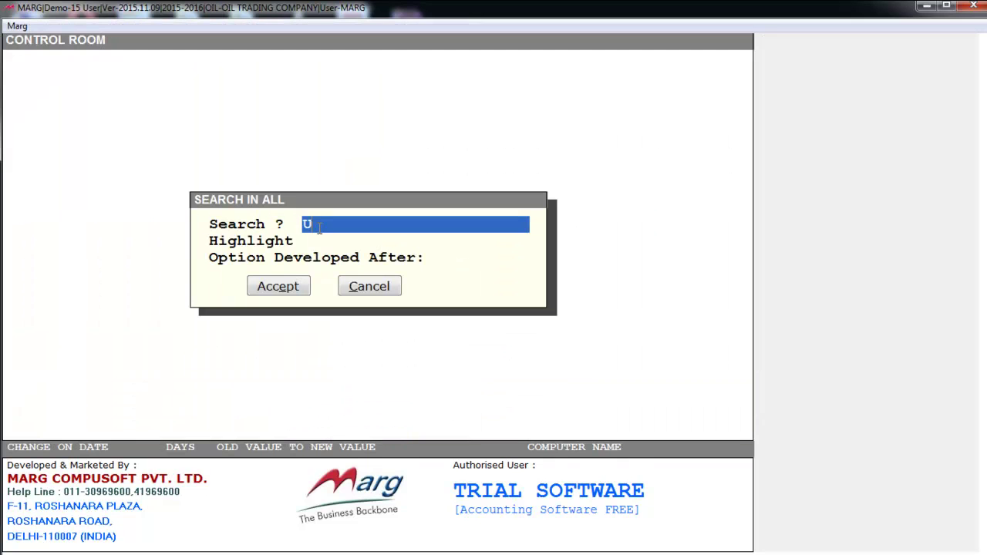
text(NIT)
key(Return)
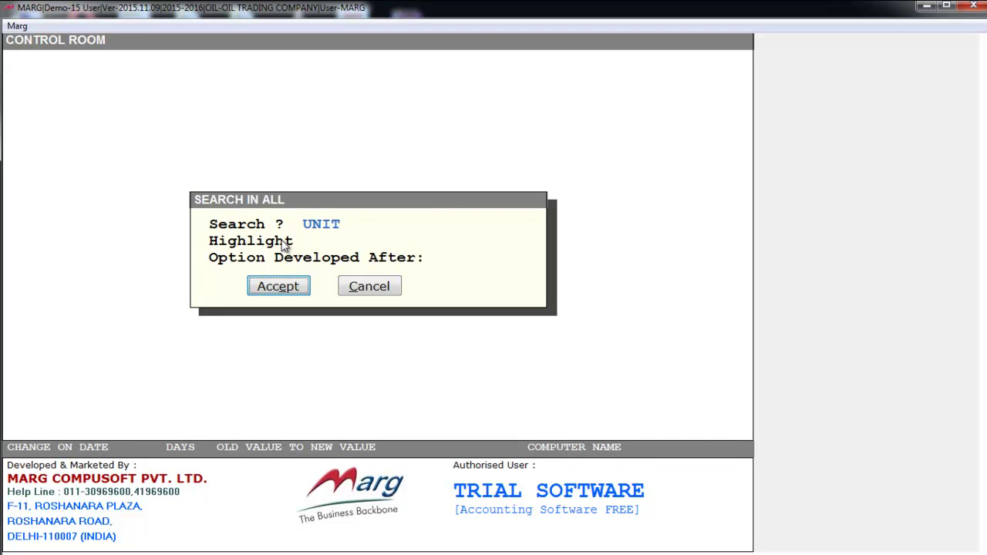
- List the UNIT settings, set Stock in Unit to B and Show cost in Unit-1/2 to 2
key(Return)
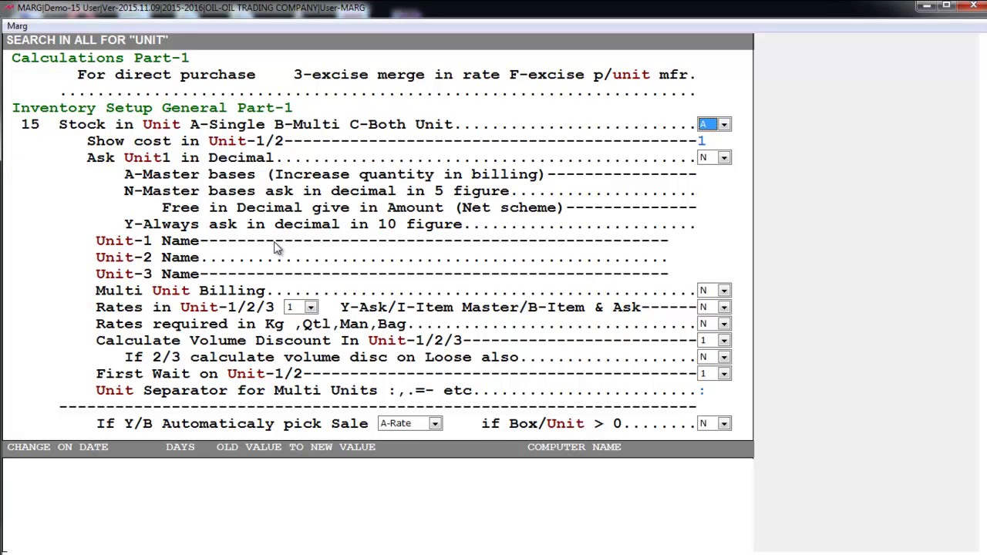
key(alt+Down)
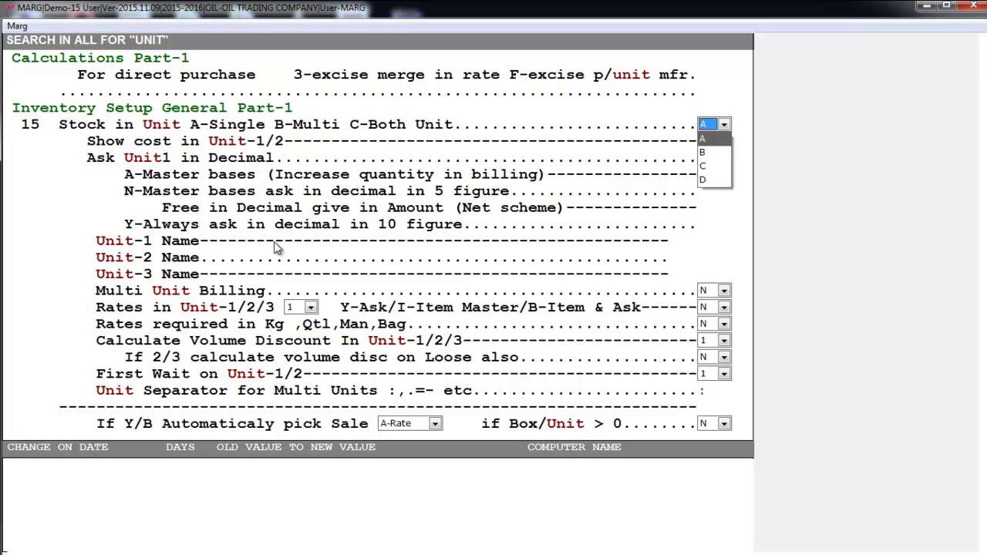
key(Down)
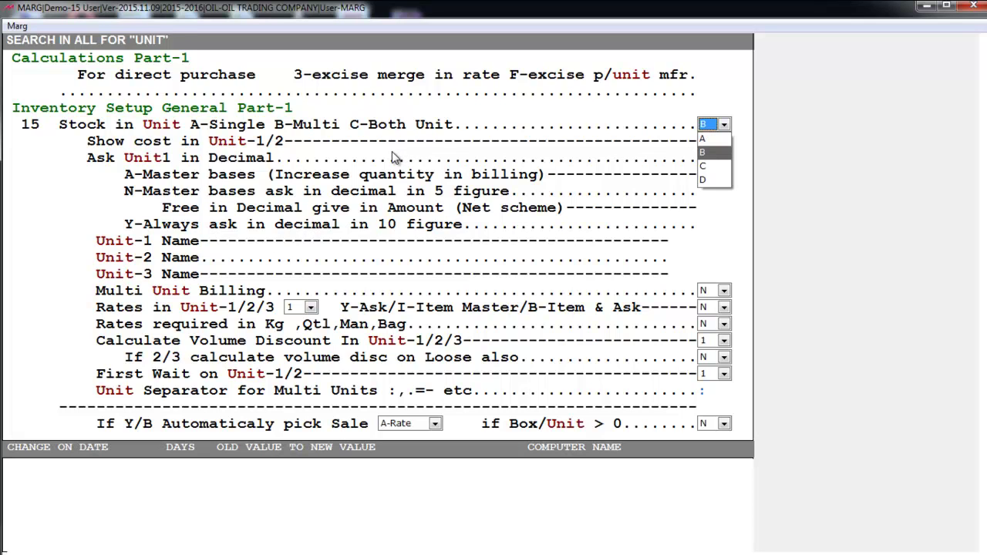
key(Return)
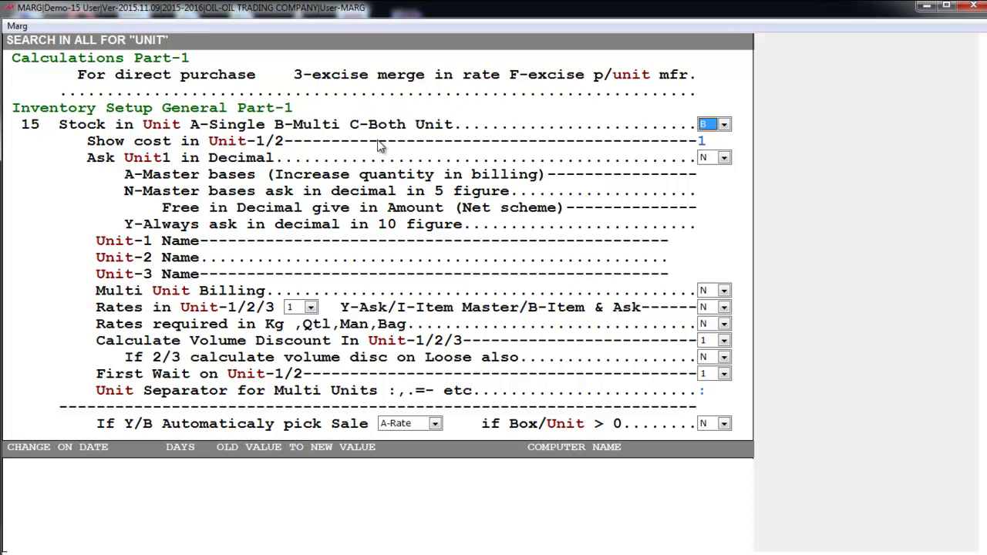
click(724, 124)
key(Up)
key(Return)
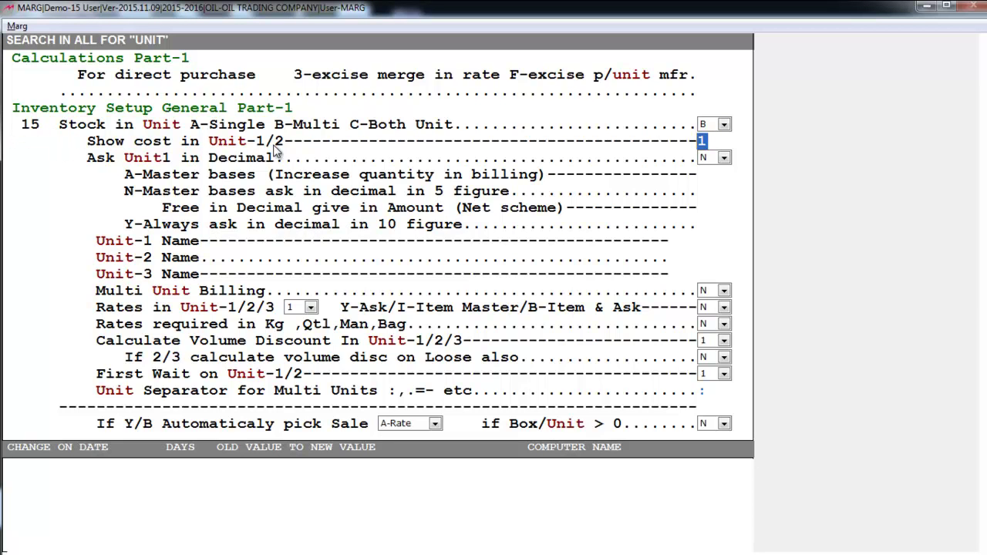
text(y2)
key(Return)
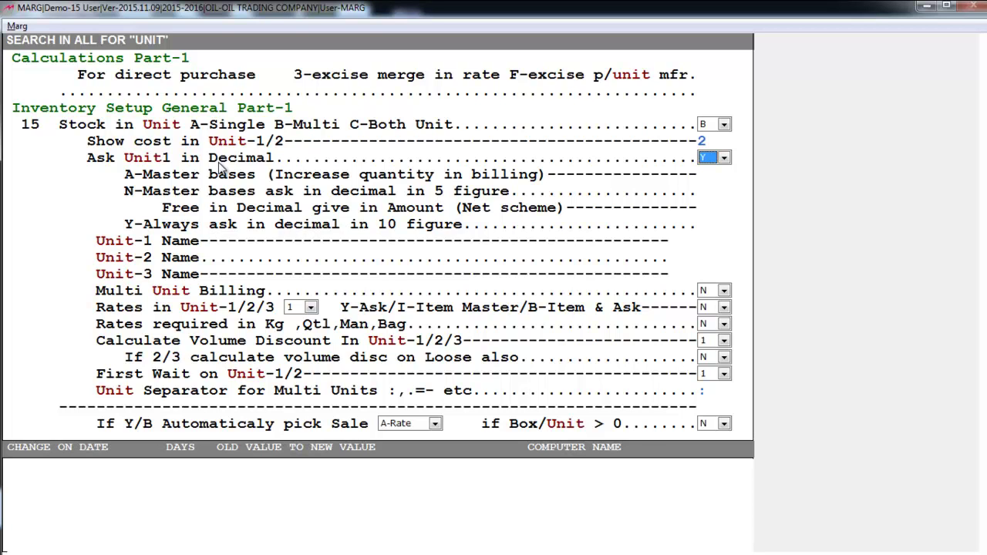
- Keep Ask Unit1 in Decimal as Y, and name Unit-1 'ML' and Unit-2 'L'
key(alt+Down)
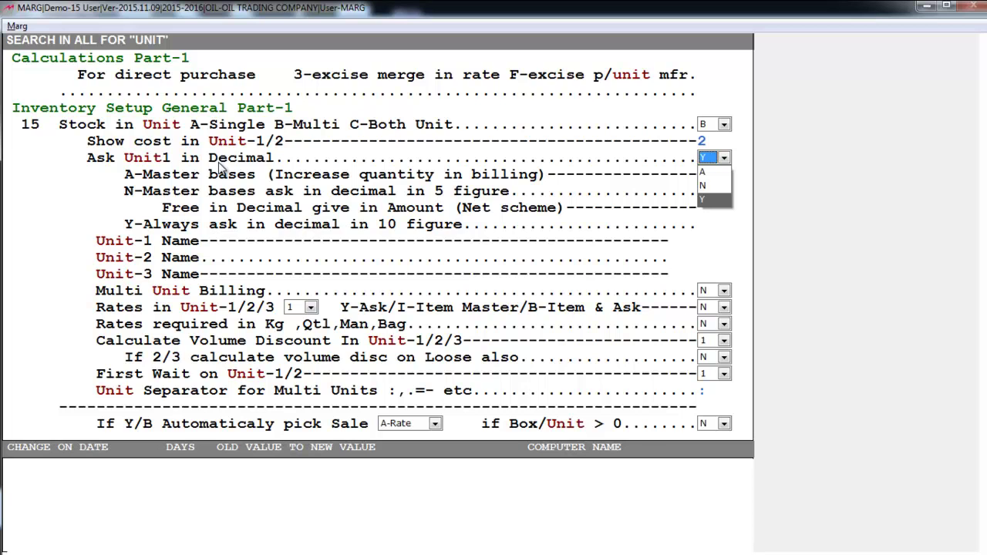
key(Return)
key(Return)
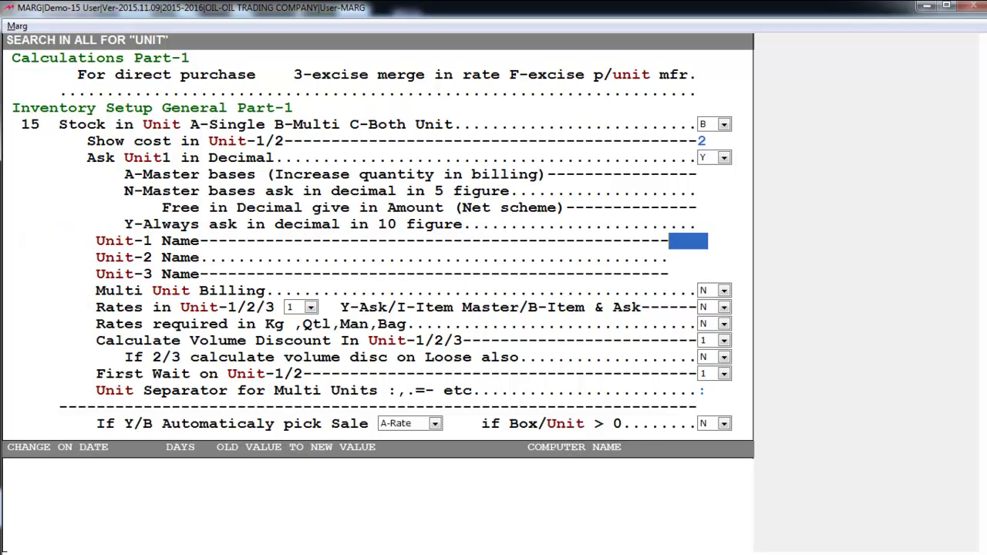
key(Return)
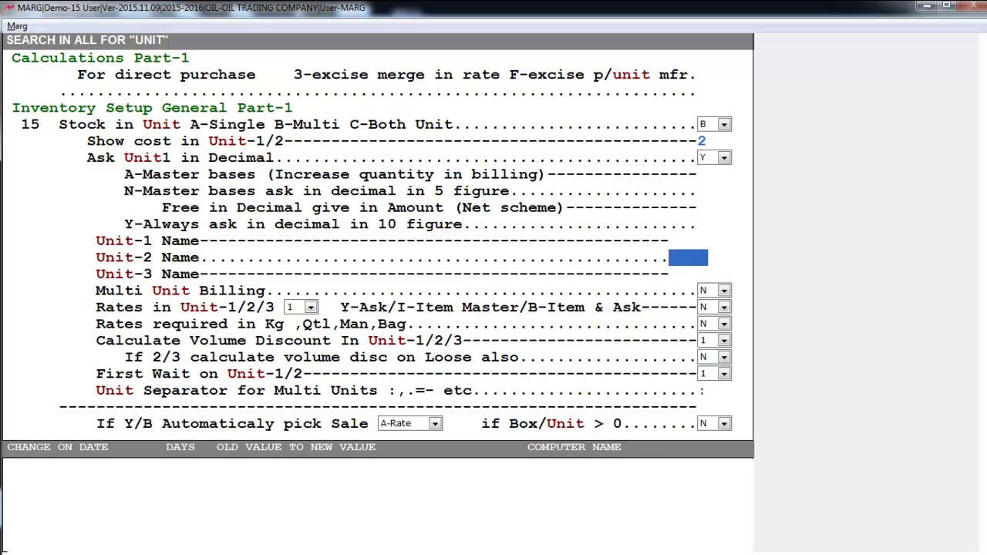
click(687, 241)
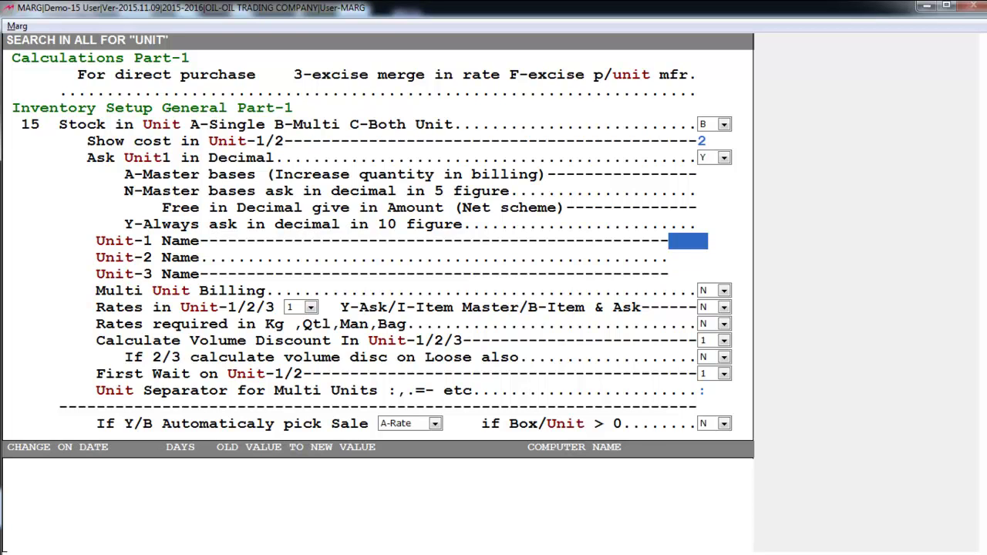
text(ML)
key(Return)
text(L)
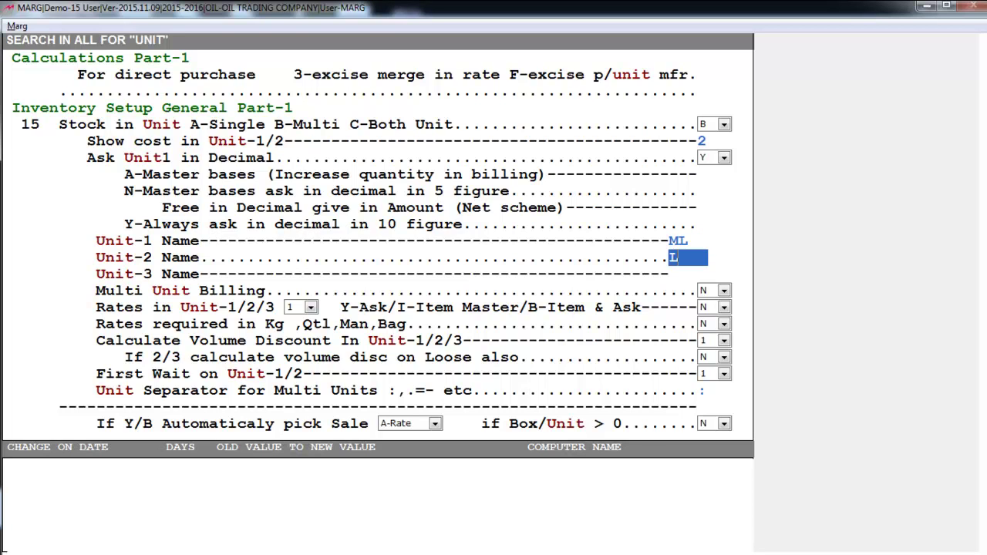
key(Return)
key(Return)
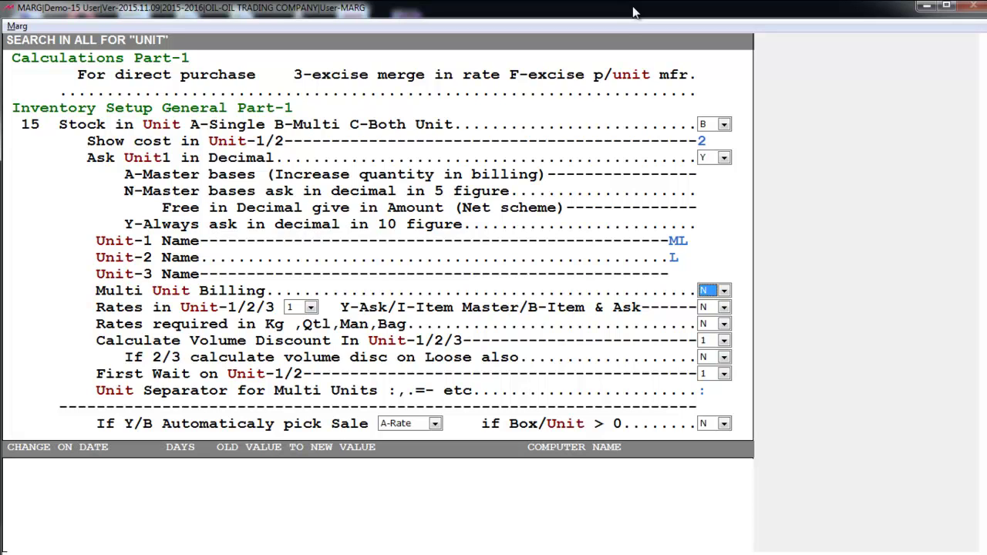
- Set Multi Unit Billing to Y and show rates in unit 2
key(Down)
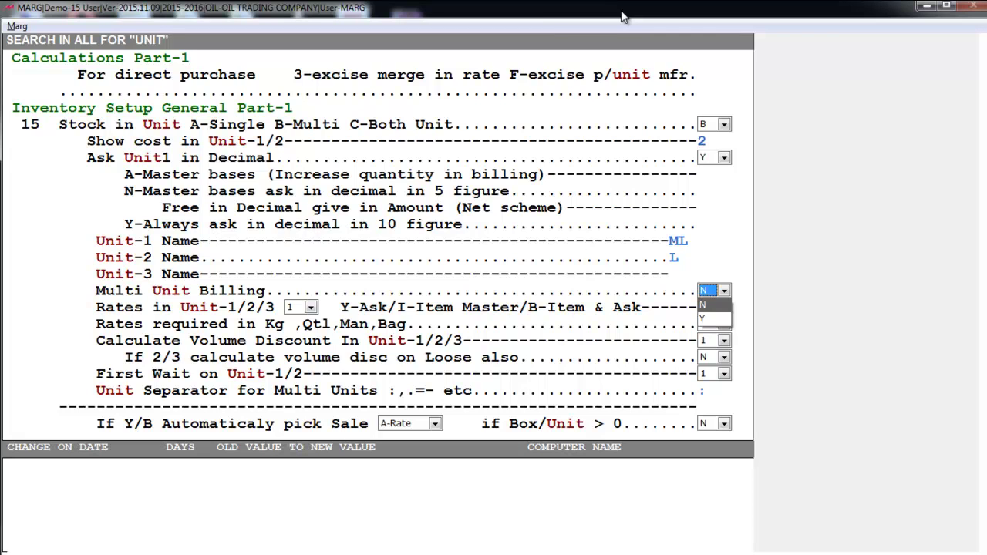
key(Down)
key(Return)
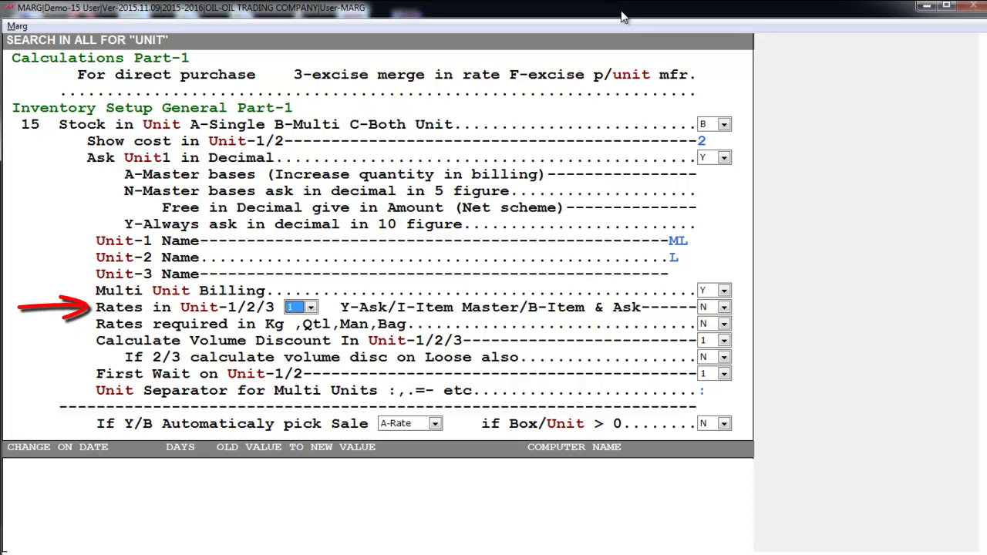
key(Down)
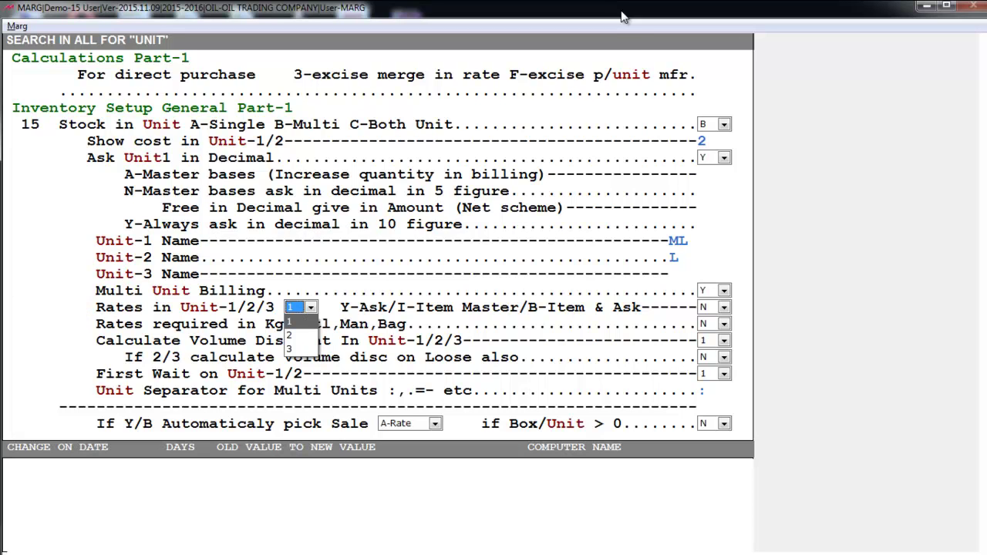
key(Down)
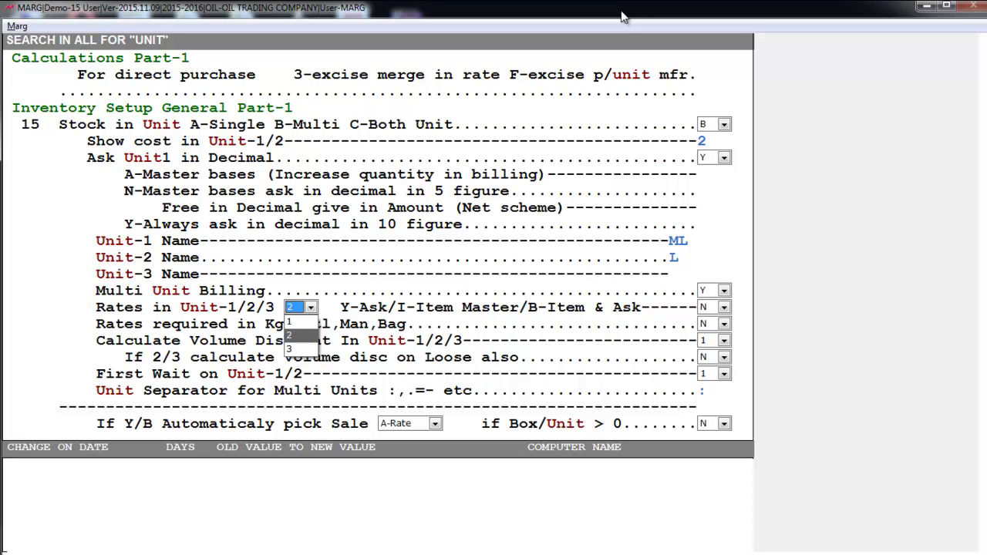
key(Return)
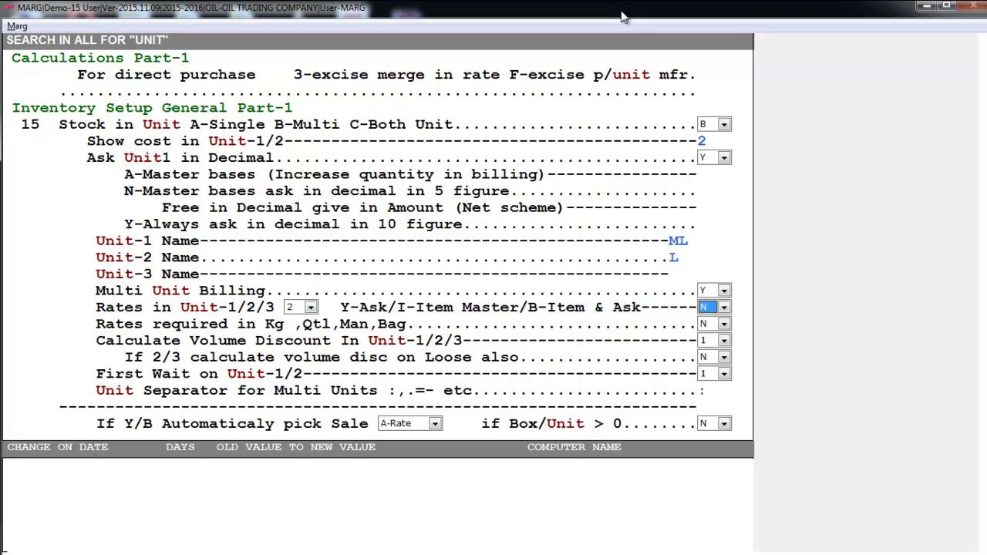
- Leave the item-master ask option at N, calculate volume discount in Unit 2, and keep First Wait on Unit 1
key(y)
key(n)
key(Return)
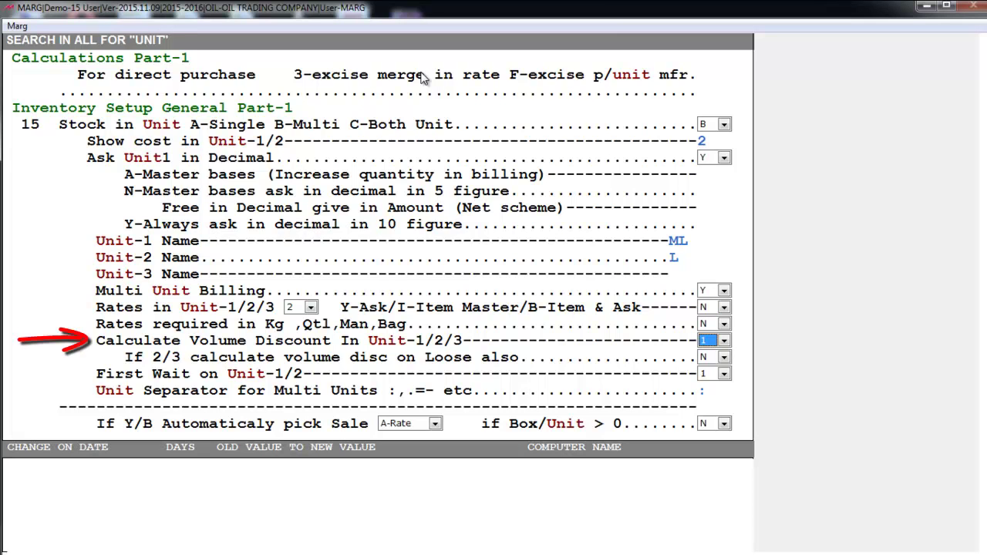
key(alt+Down)
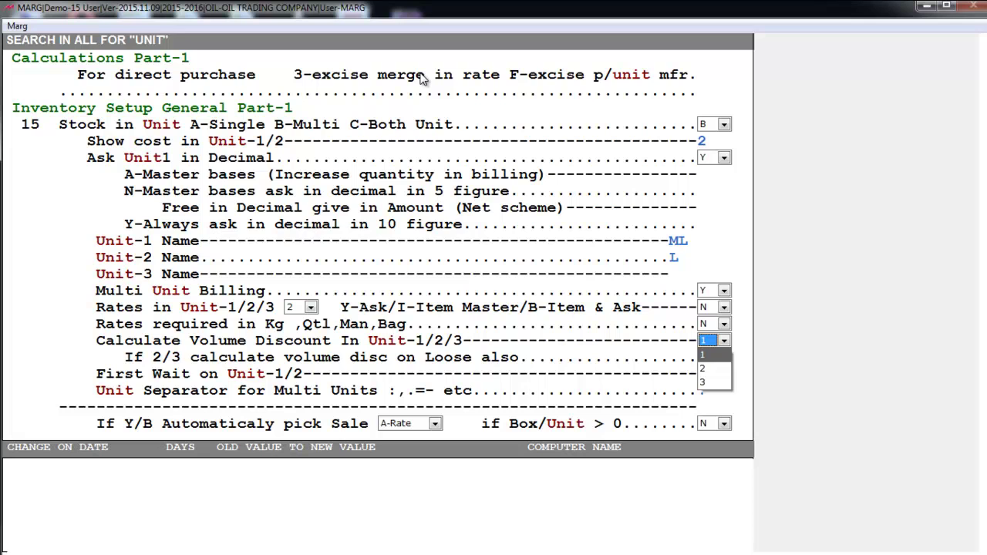
key(Down)
key(Return)
key(Return)
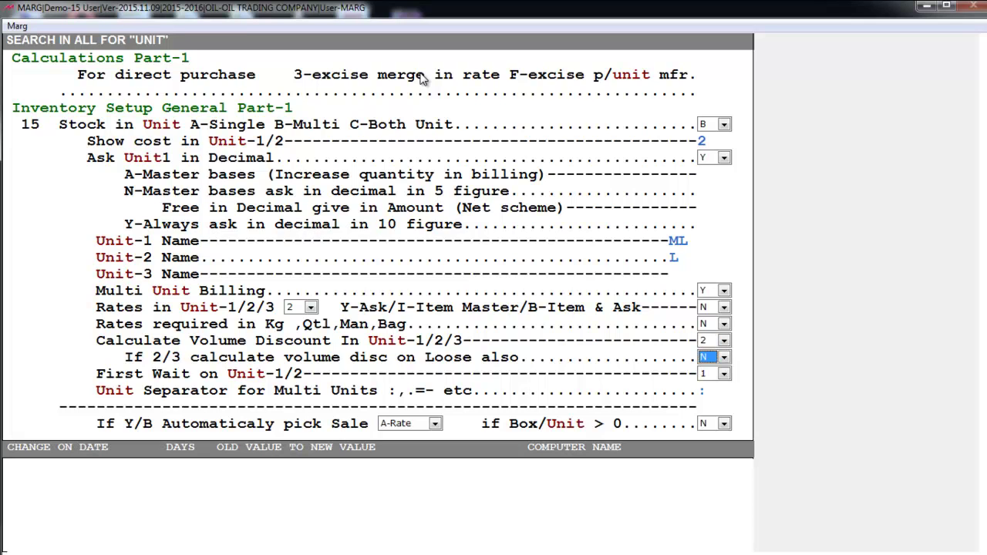
key(Return)
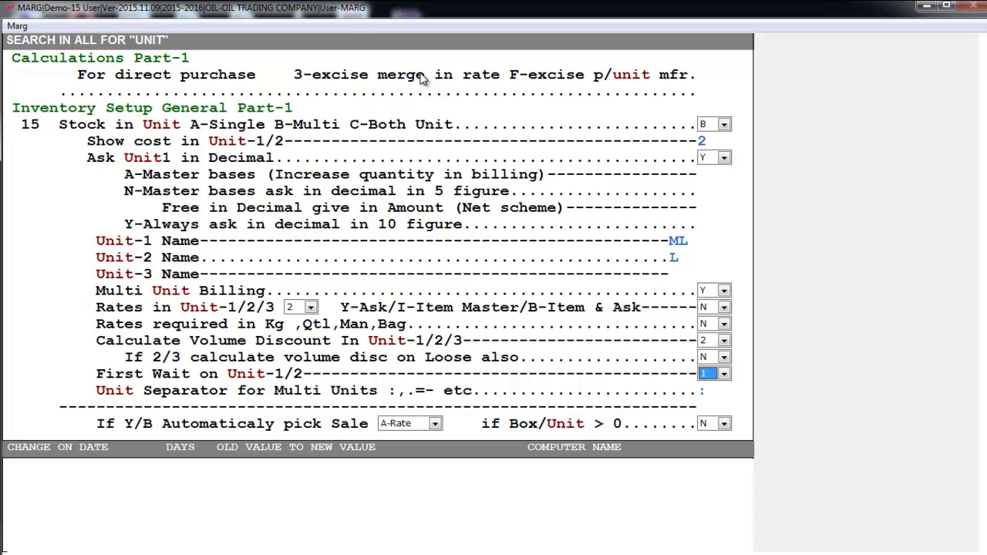
key(alt+Down)
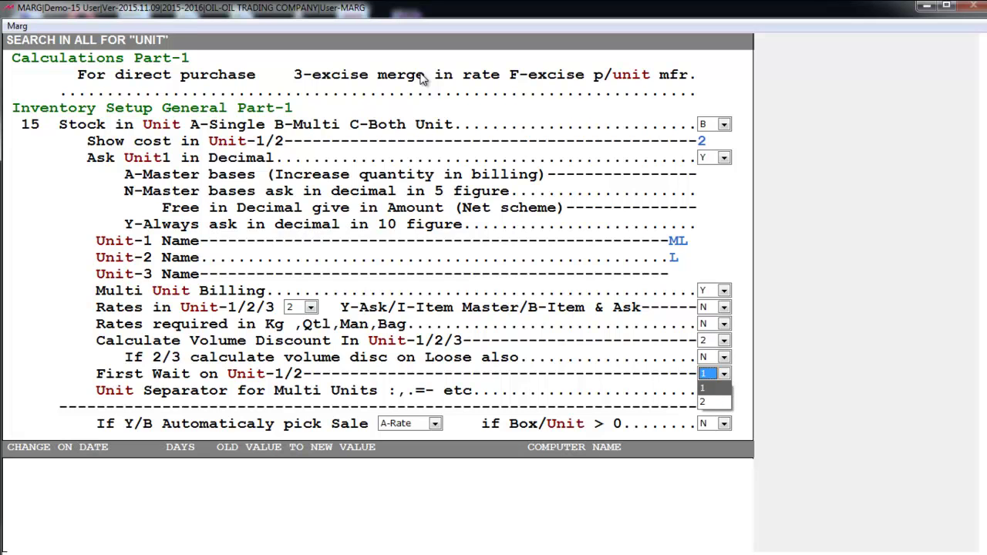
key(Return)
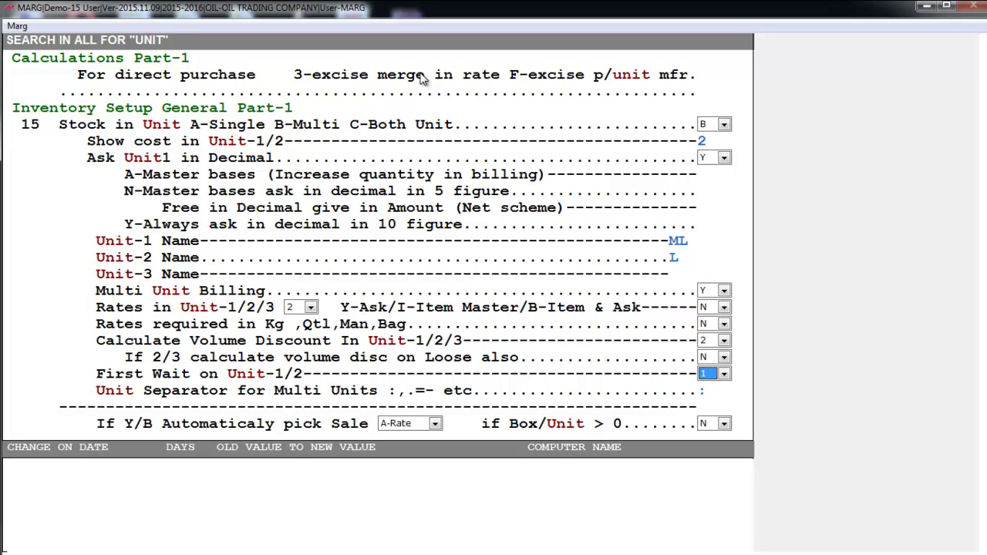
- Save the changed unit settings with Yes and return to the dashboard
key(Page_Down)
key(Page_Down)
key(Escape)
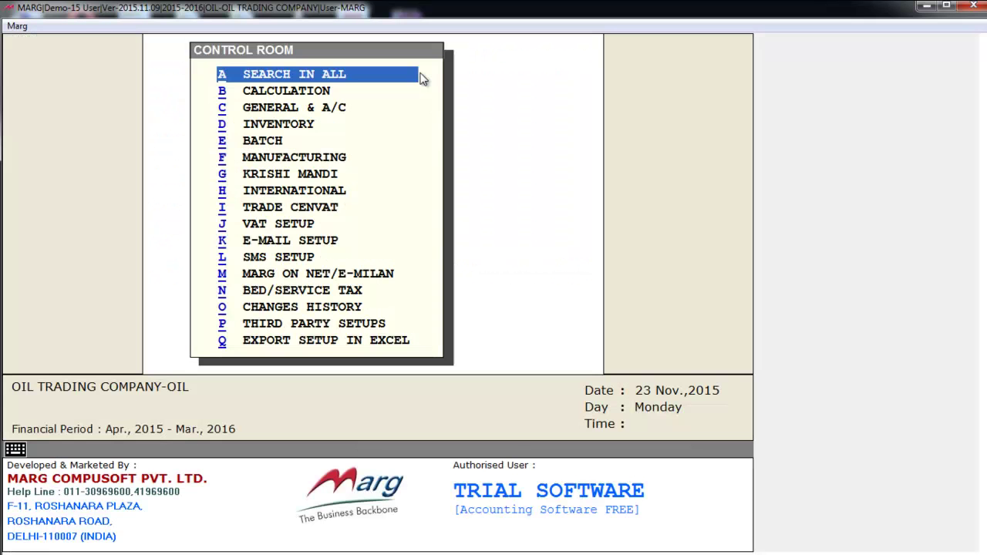
key(Right)
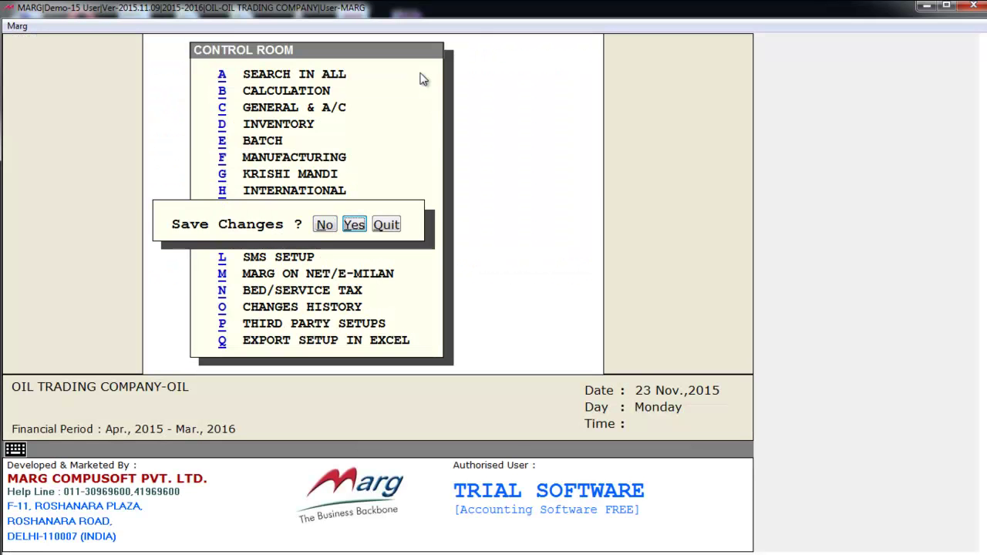
key(Return)
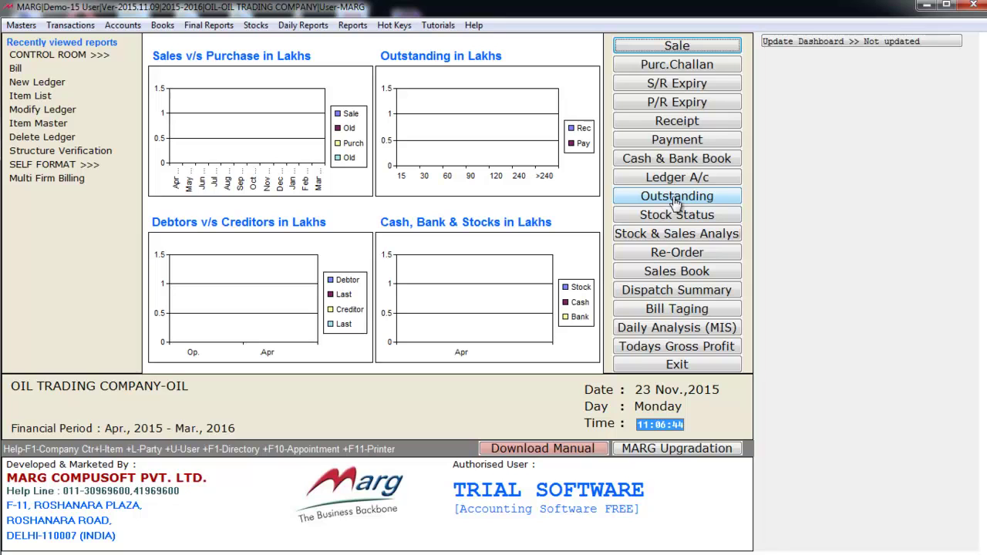
key(alt+m)
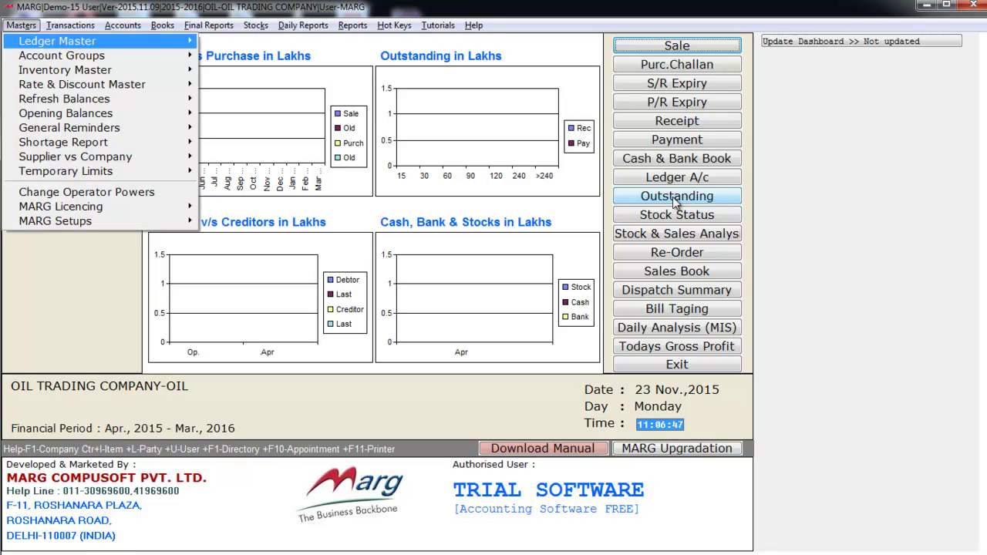
- Start a new Item Master product named 'CRUDE OIL'
key(Down)
key(Down)
key(Right)
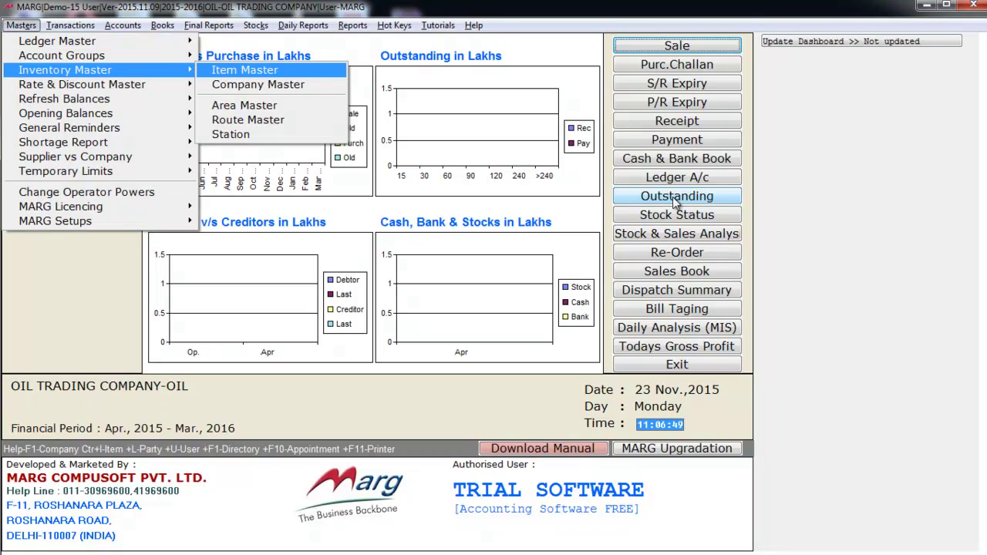
key(Return)
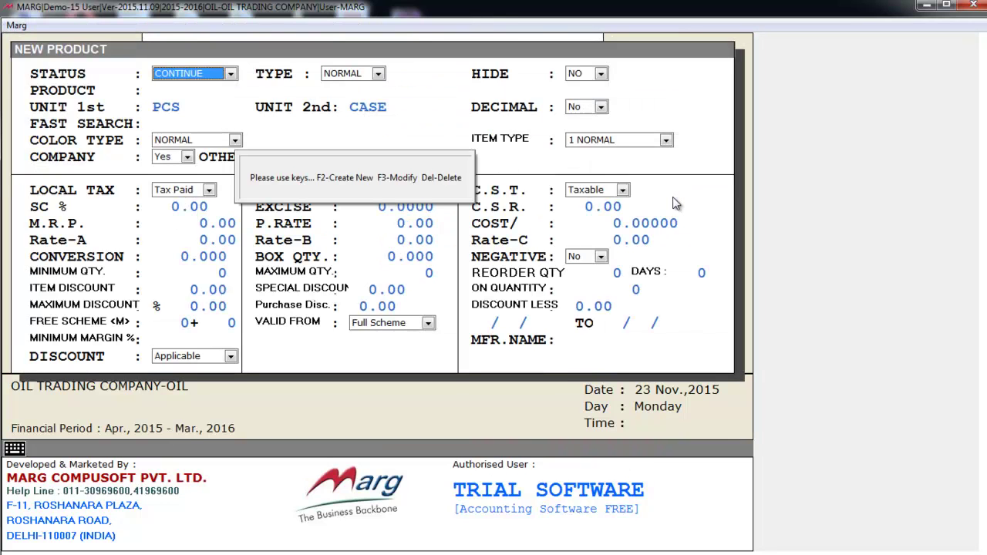
key(Return)
key(Return)
key(Return)
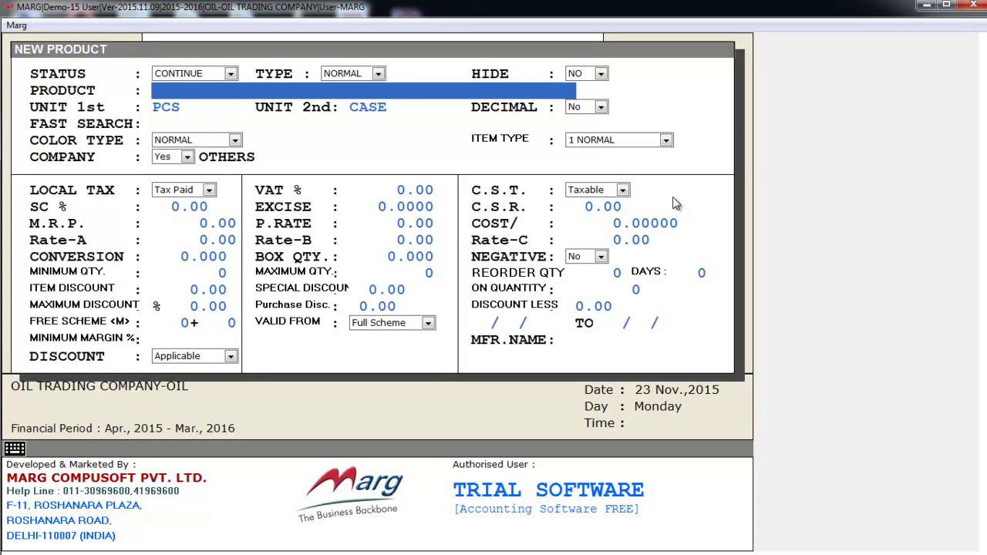
text(CRUDE OIL)
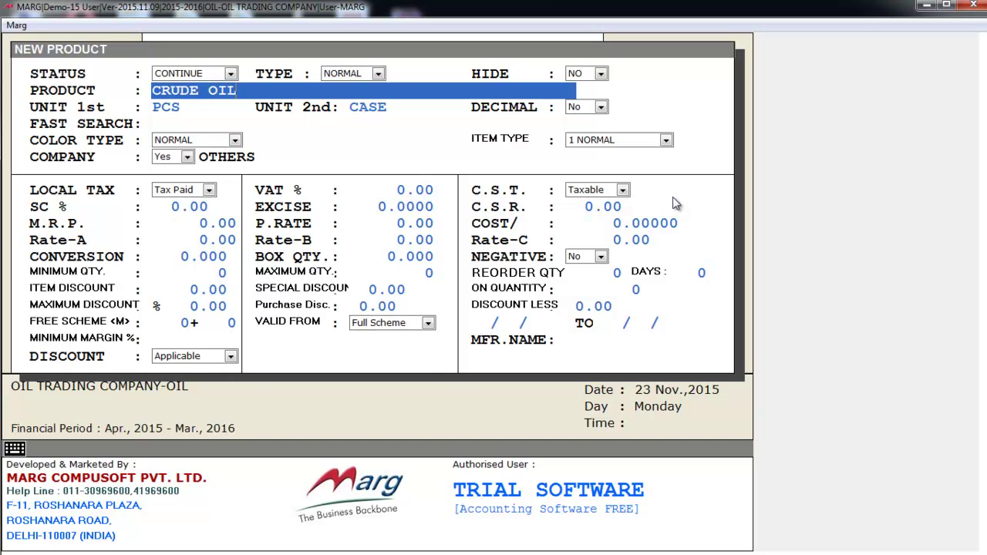
key(Return)
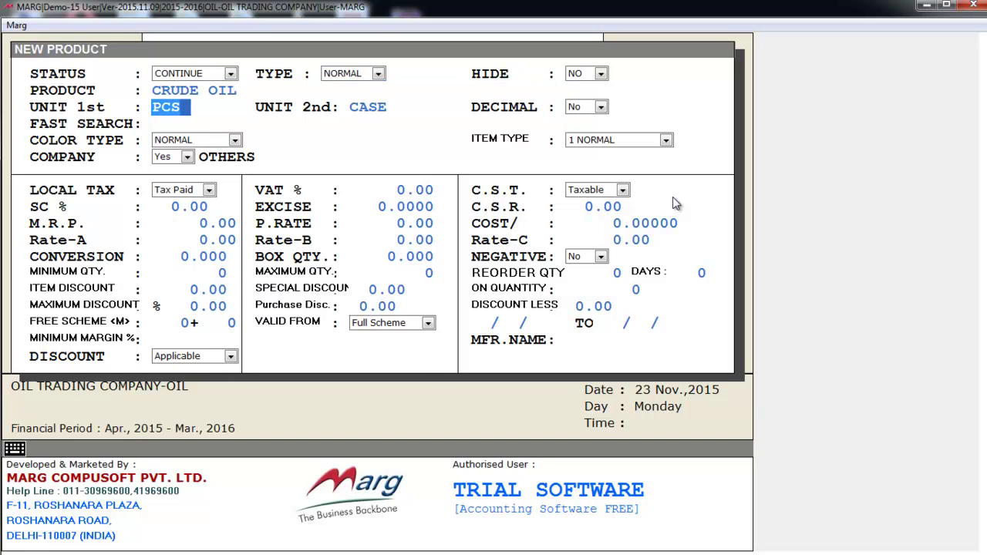
- Set the first unit to ML, the second unit to LTR, and allow decimals
text(M;)
key(BackSpace)
text(L)
key(Return)
key(Up)
key(Return)
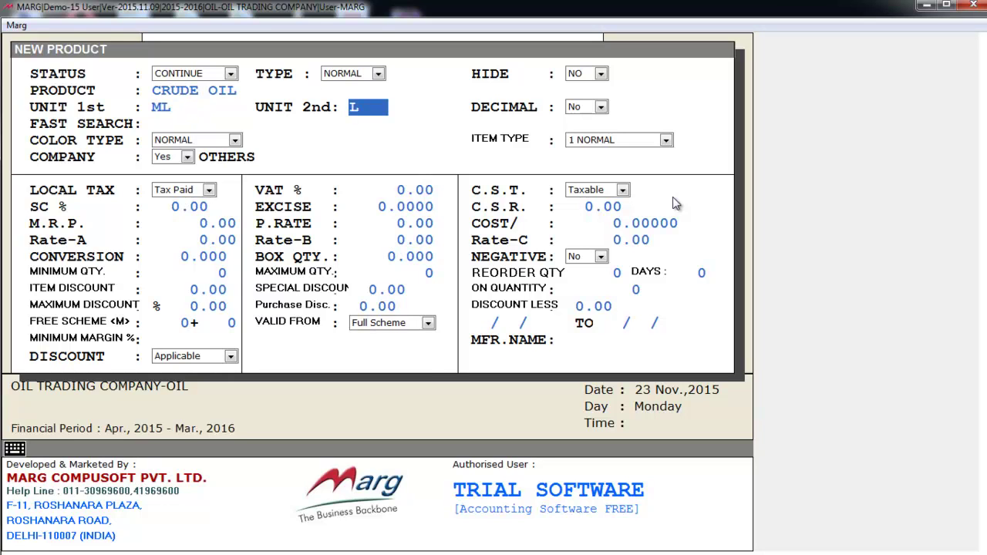
text(LTR)
key(Return)
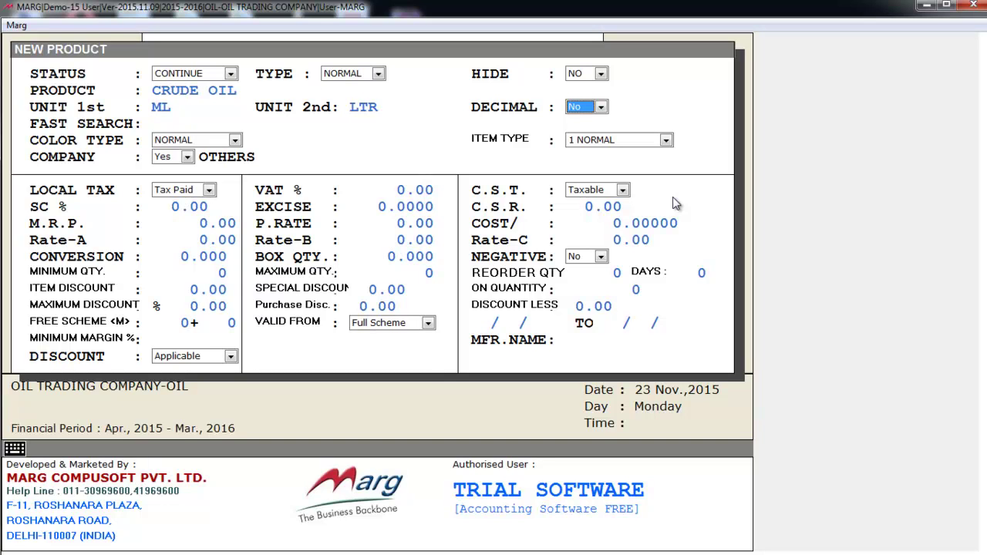
key(alt+Down)
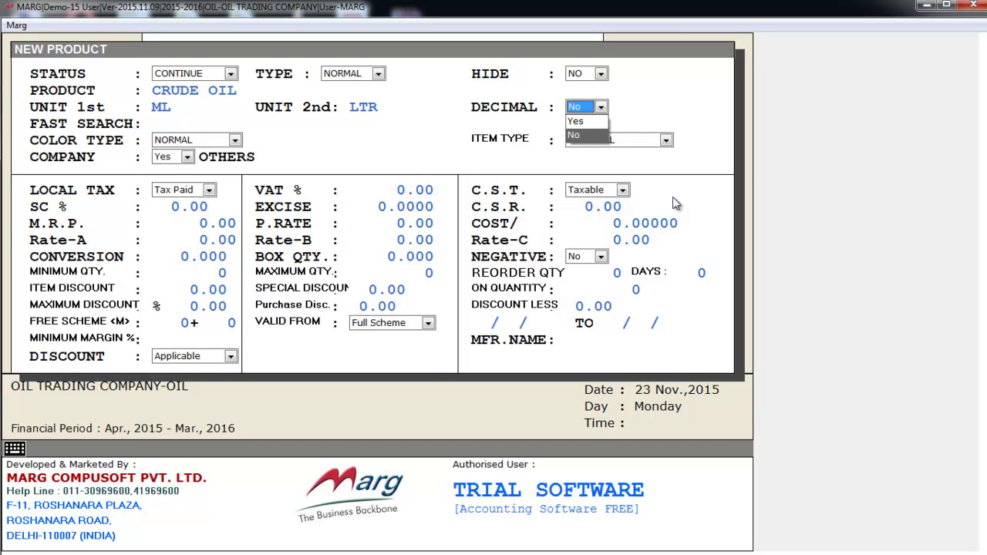
key(Up)
key(Return)
- Enter a conversion of 1000 ML per litre and an M.R.P. of 100
key(Return)
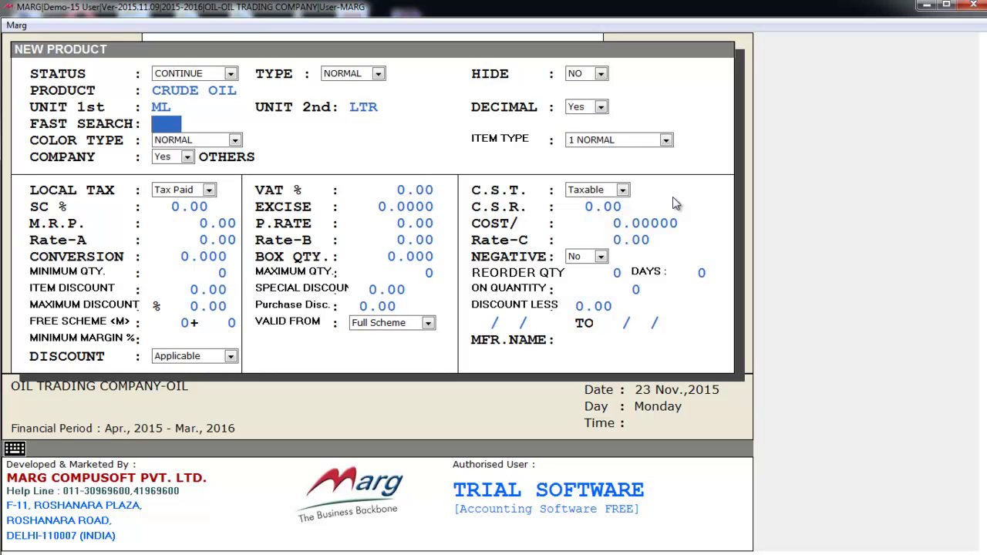
key(Return)
key(Return)
key(Return)
key(Return)
key(Return)
key(Return)
key(Return)
key(Return)
key(Return)
key(Return)
key(Return)
key(Return)
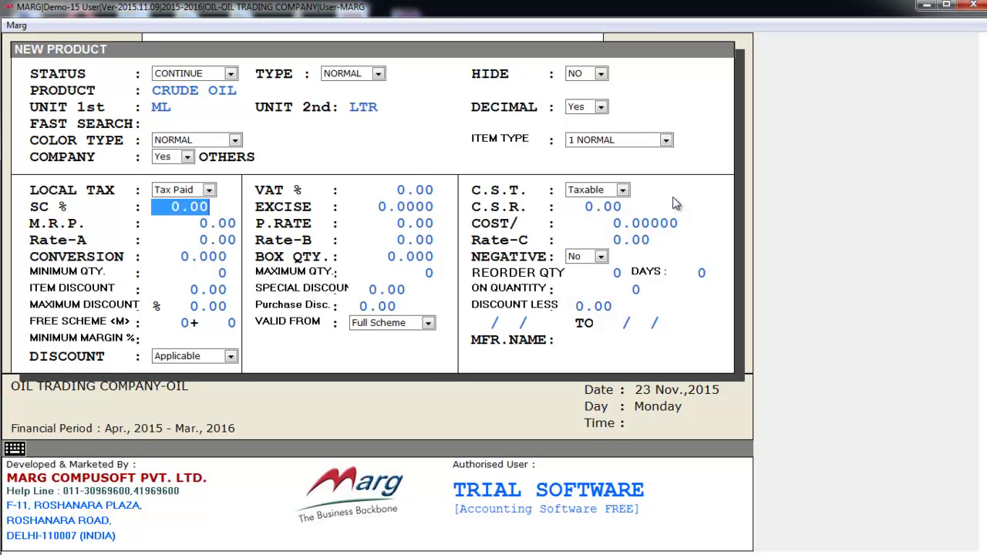
key(Return)
key(Return)
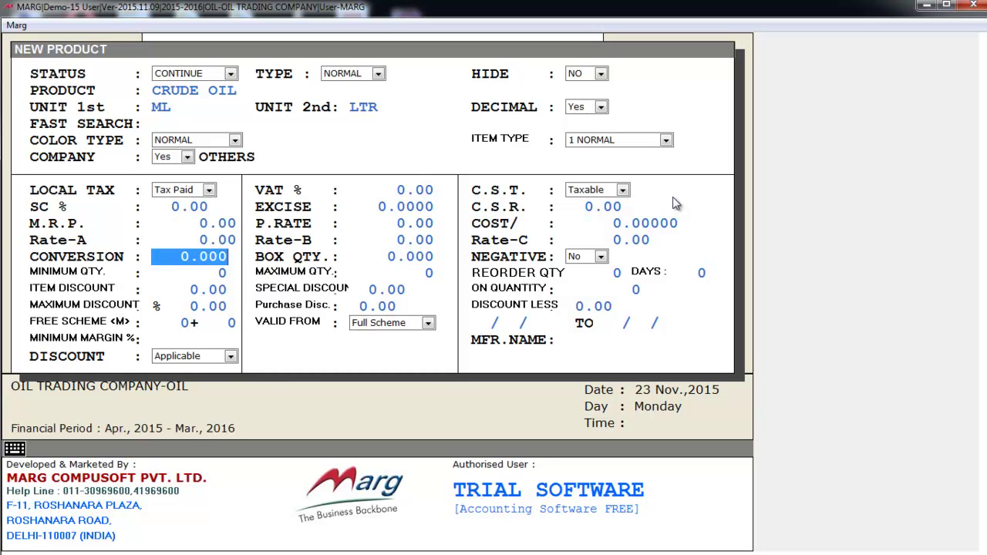
text(1000)
key(Return)
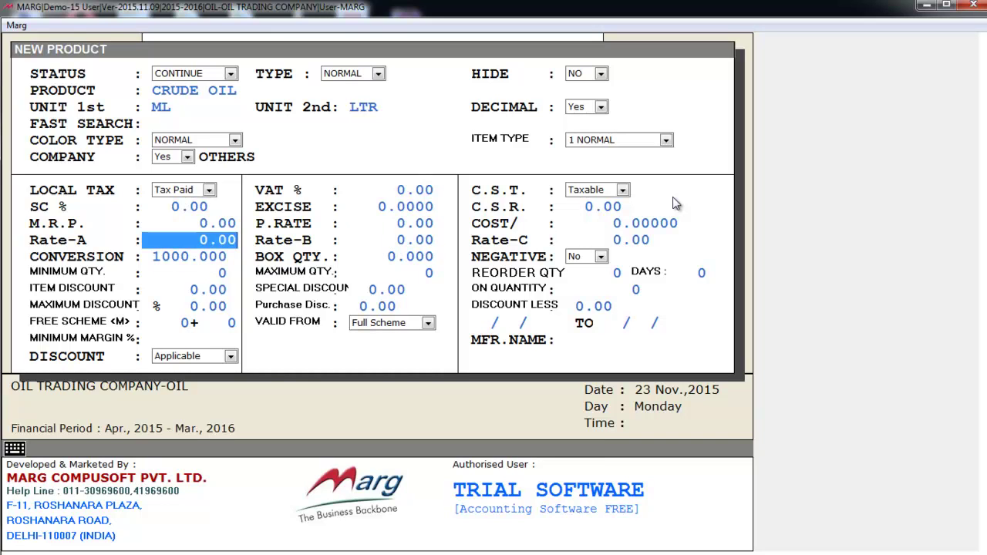
key(Up)
text(01)
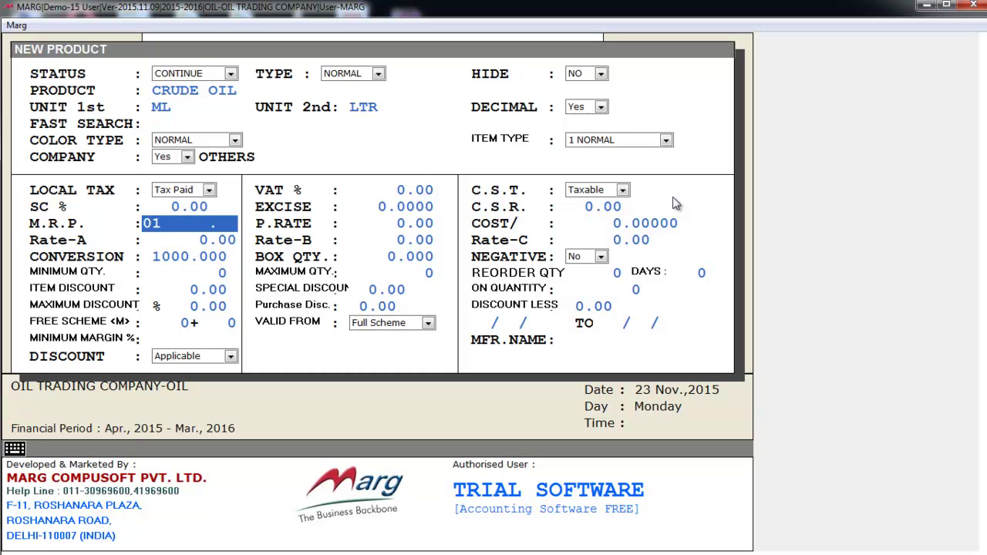
key(BackSpace)
key(BackSpace)
text(100)
key(Return)
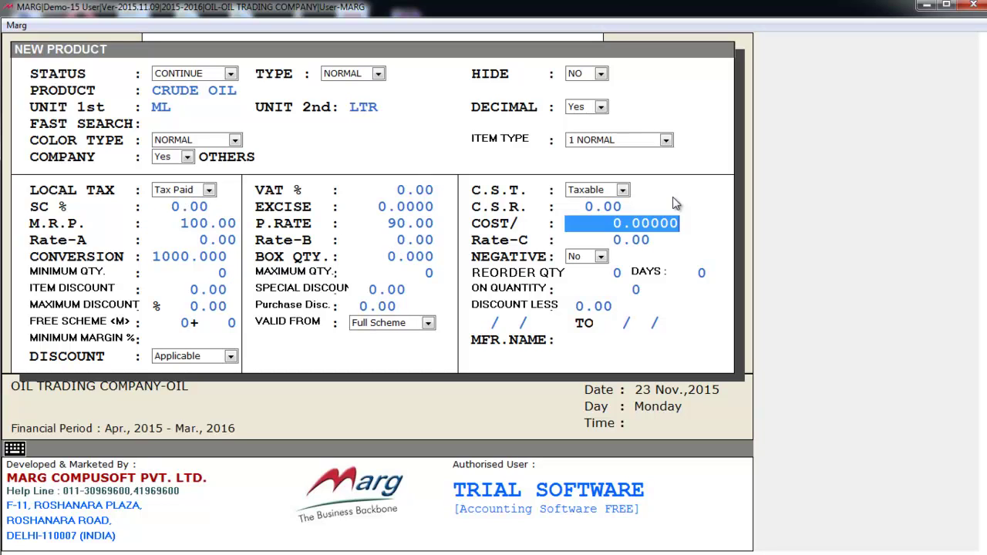
- Set Rate-A to 95 and save the CRUDE OIL product
key(Return)
text(95 .)
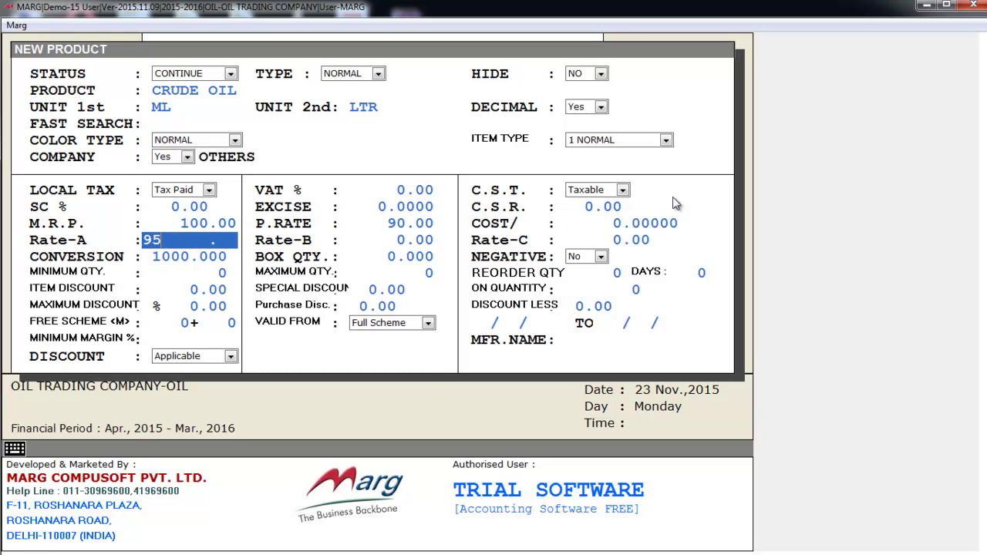
key(Return)
key(Return)
key(Return)
key(Return)
key(Return)
key(Return)
key(Return)
key(Return)
key(Return)
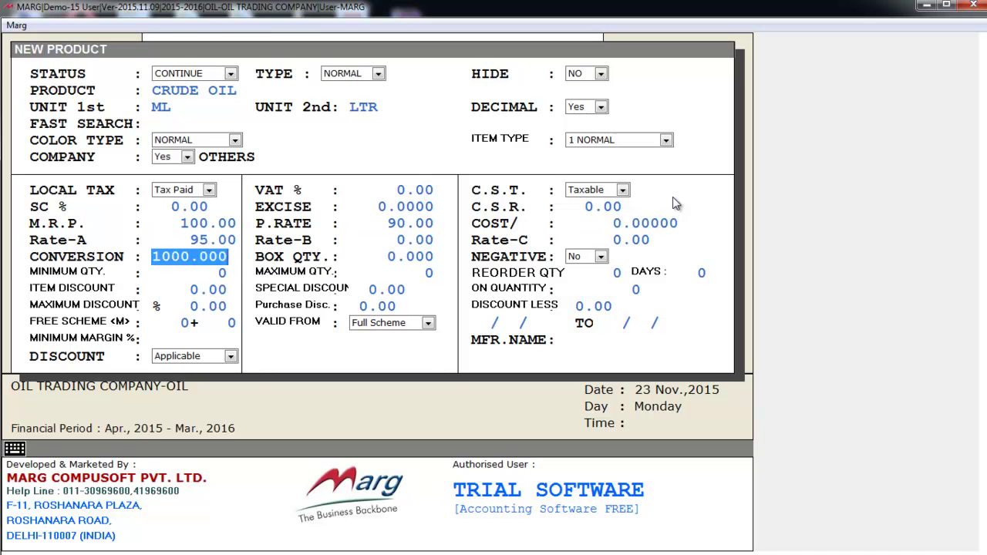
key(Return)
key(Return)
key(Return)
key(Return)
key(Return)
key(Return)
key(Return)
key(Return)
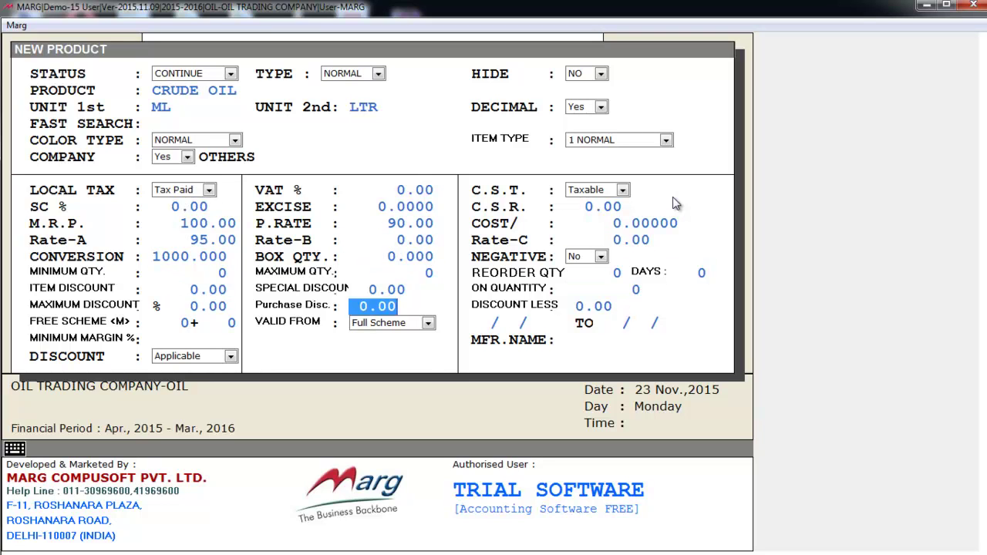
key(Return)
key(Return)
key(Return)
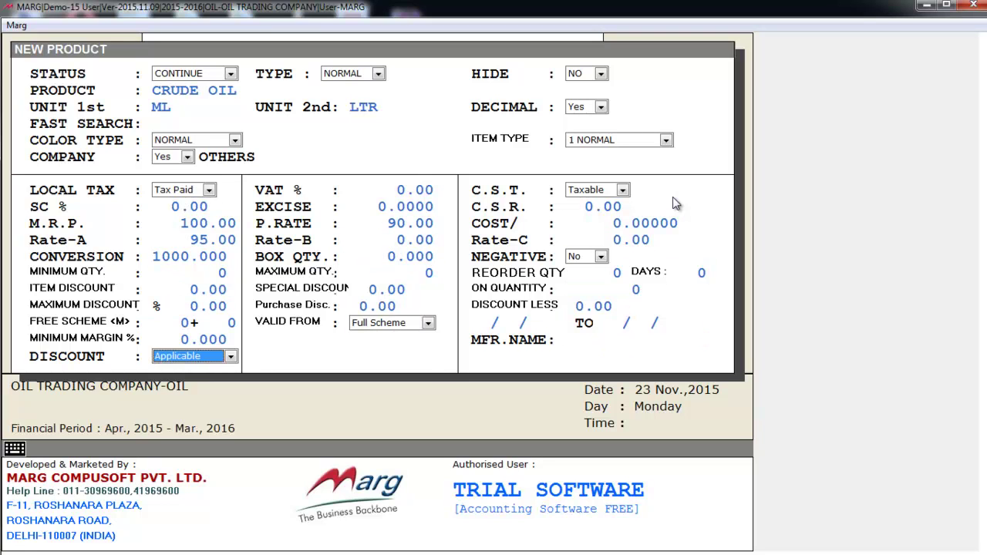
key(Return)
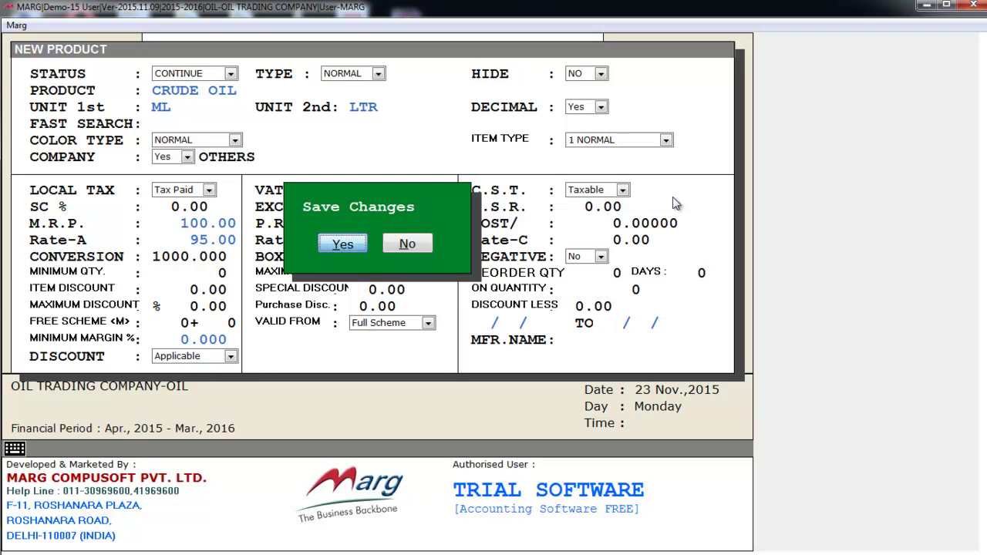
key(Escape)
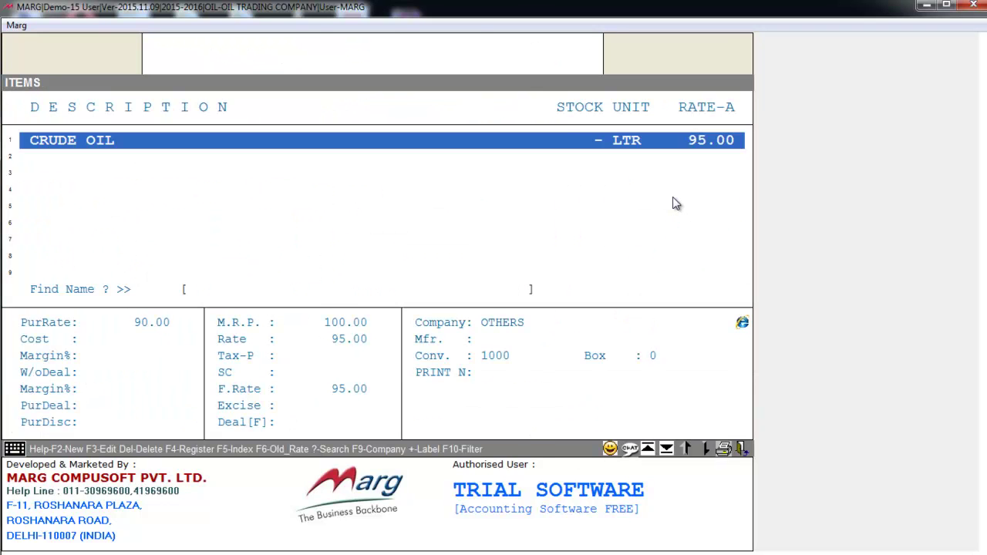
- Start a new purchase bill, accepting the date and header fields, and list the items
key(Escape)
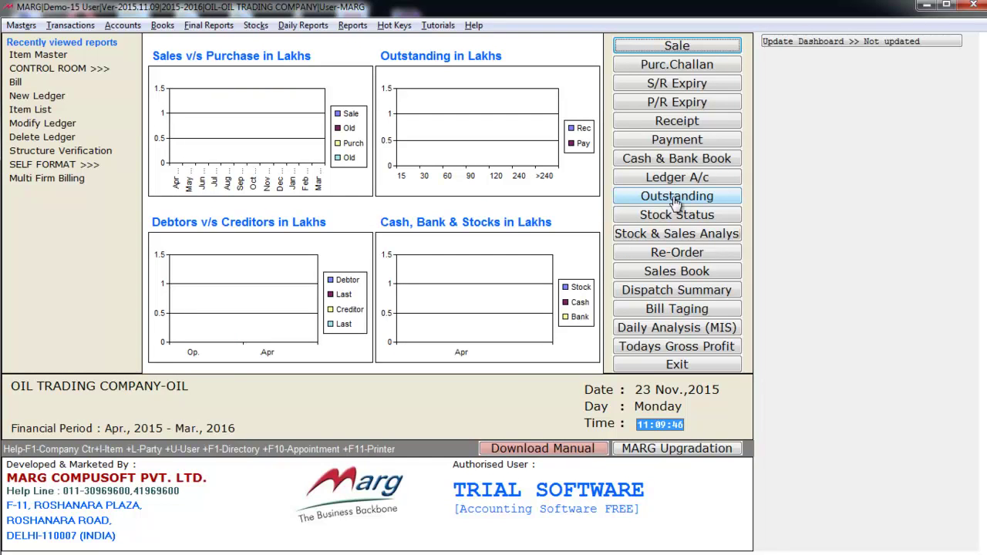
key(alt+t)
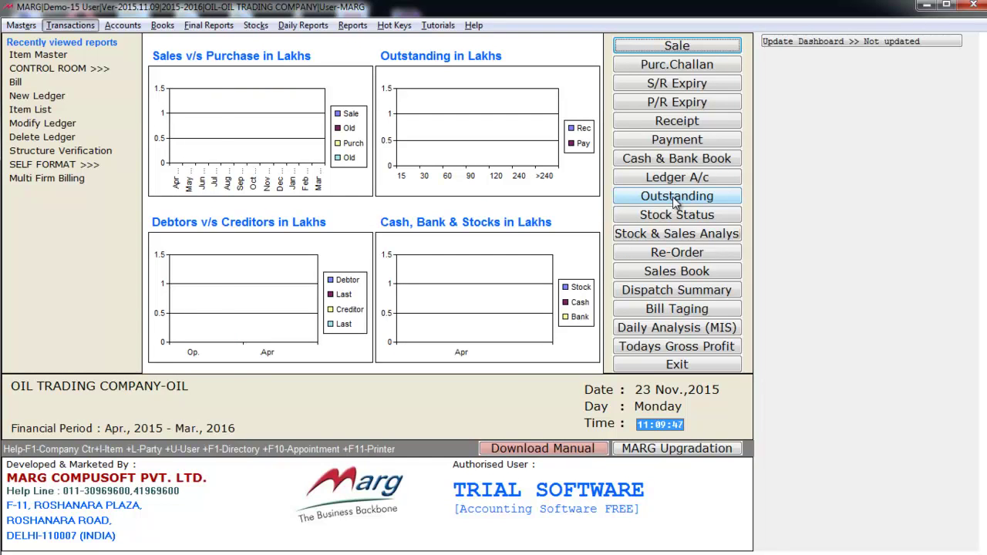
key(Down)
key(Down)
key(Right)
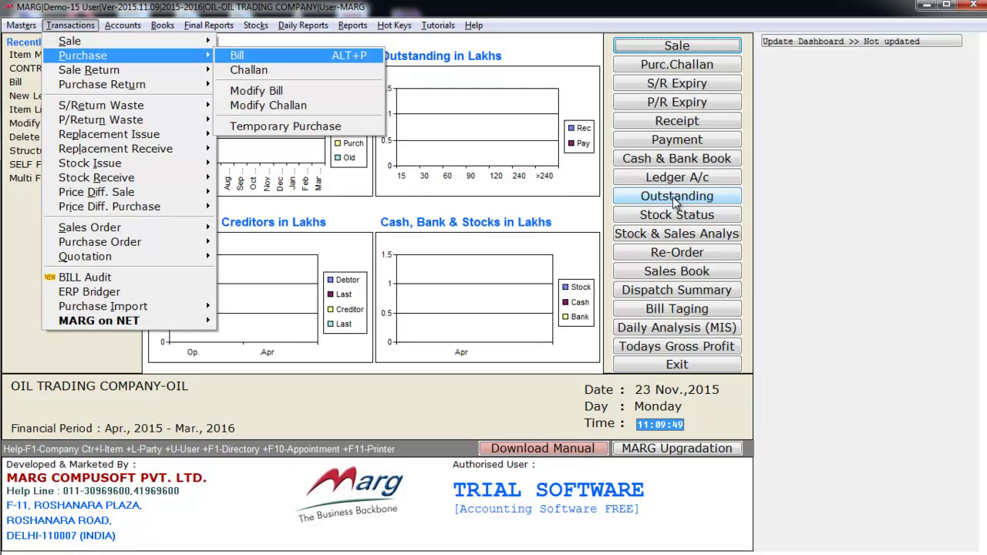
key(Return)
key(Return)
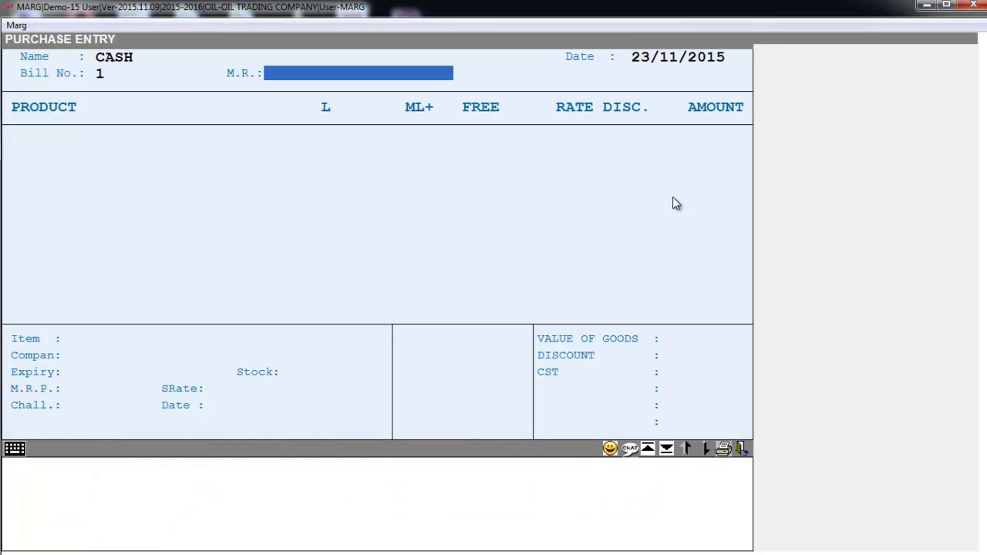
key(Return)
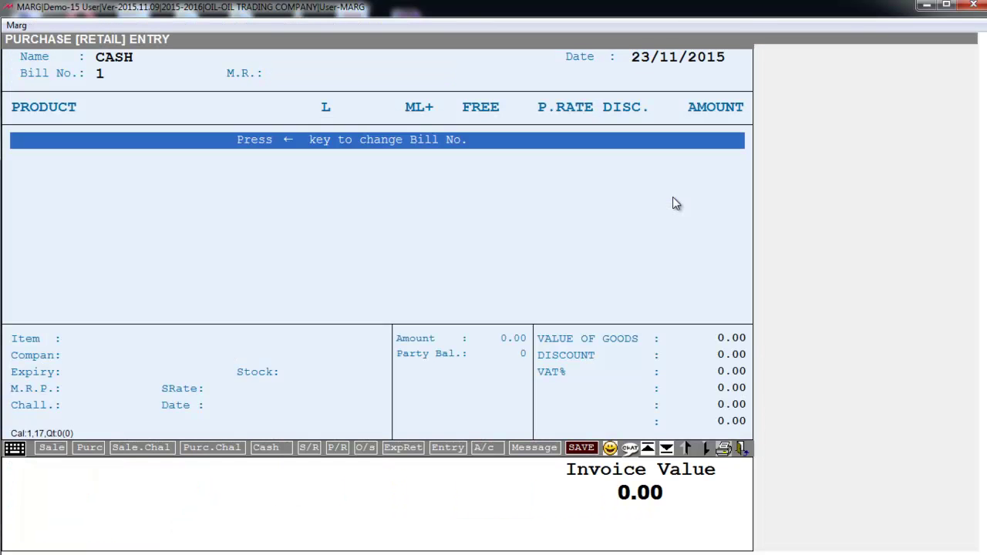
key(Return)
- Add a line of 50 L of CRUDE OIL at rate 90, totalling 4500.00
key(Down)
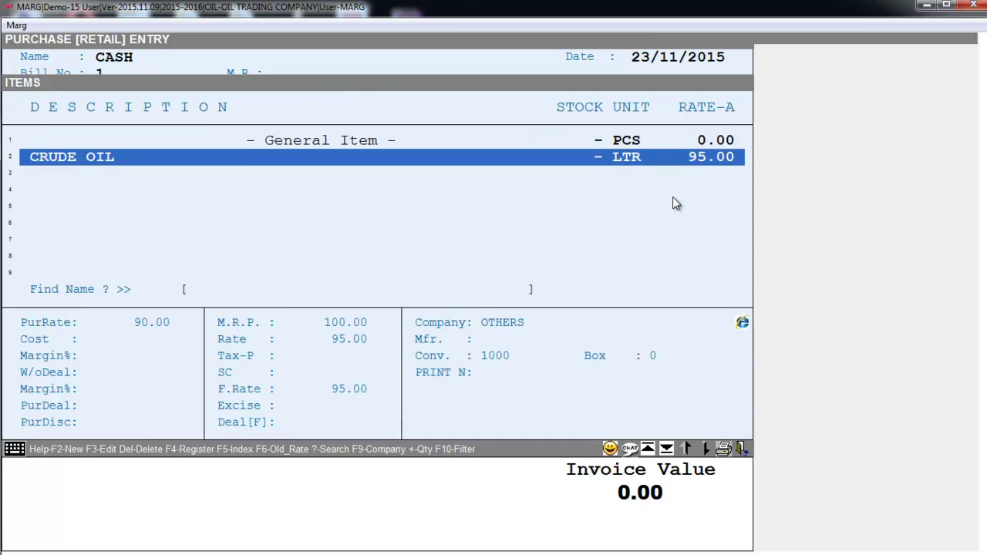
key(Up)
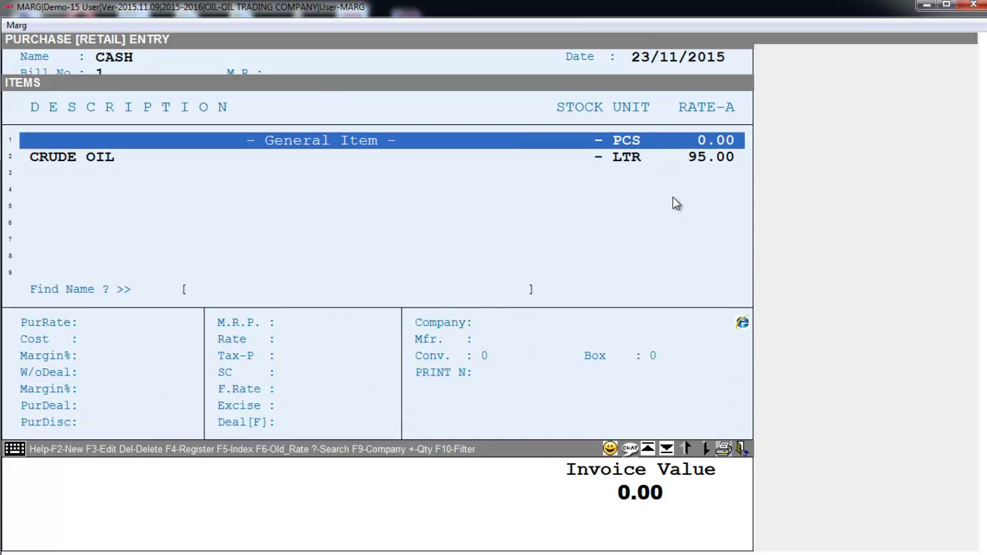
key(Down)
key(Return)
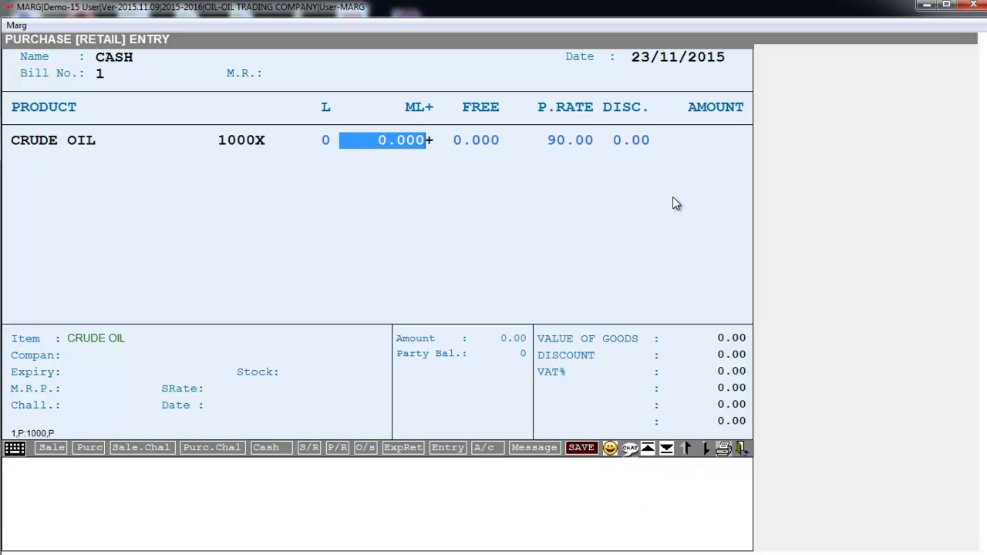
key(Left)
text(50)
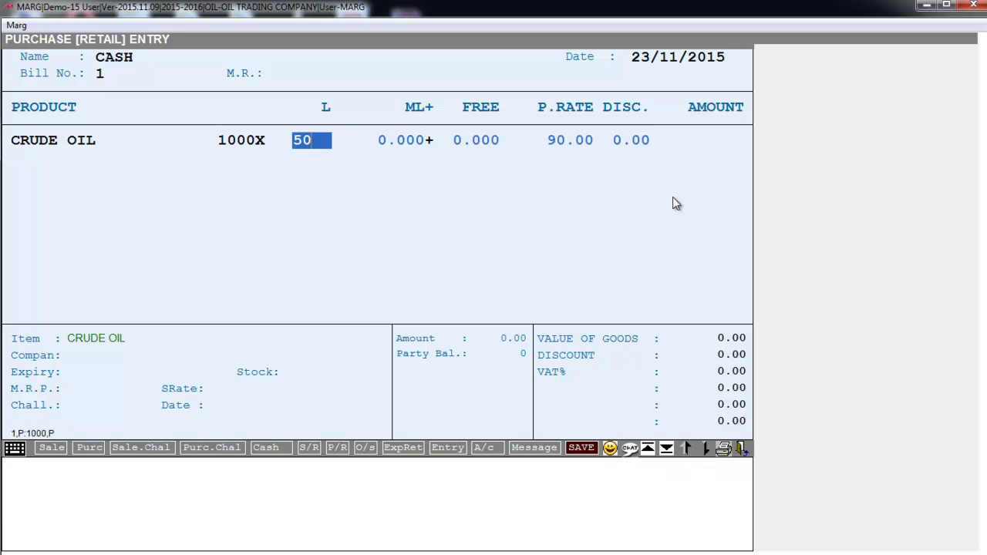
key(Return)
key(Return)
key(Return)
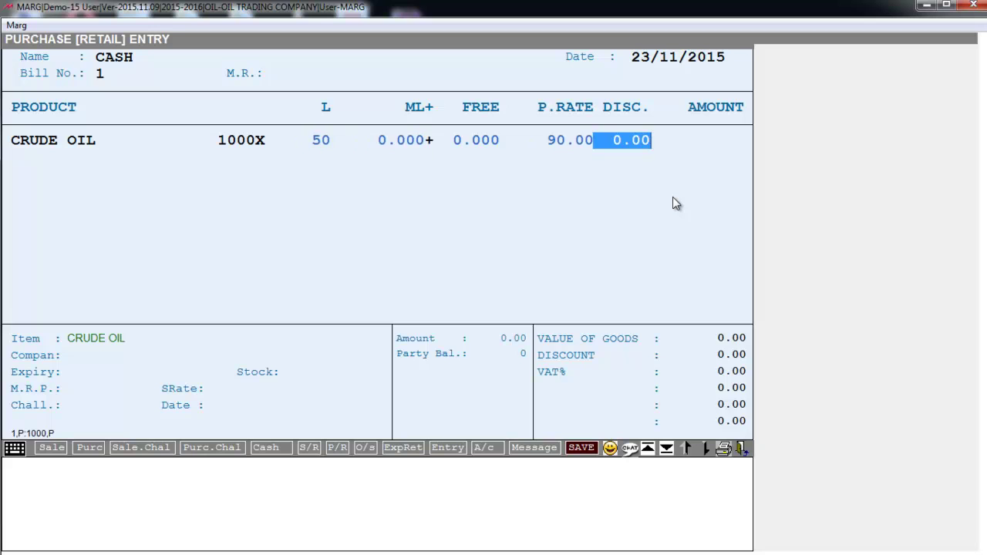
key(Return)
key(Escape)
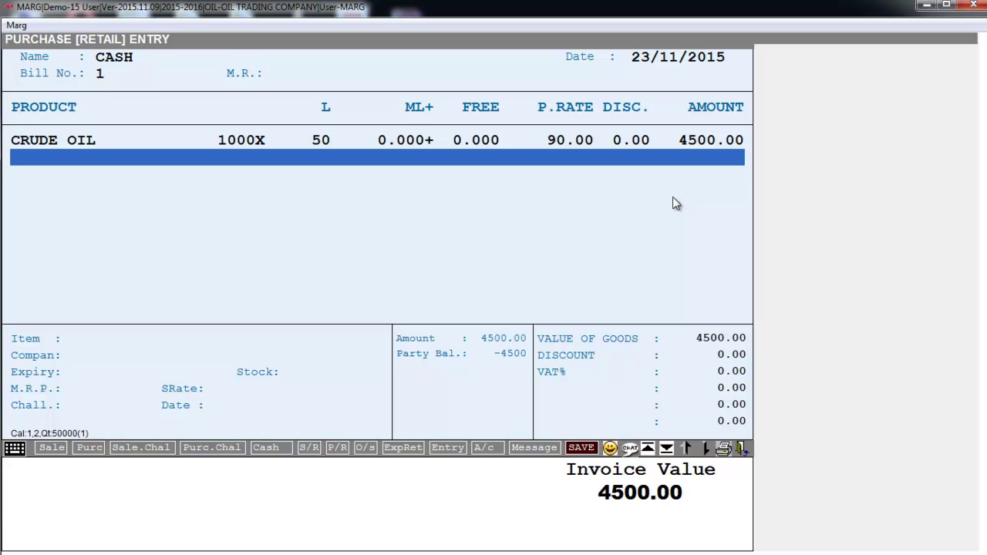
- Finish the purchase bill, skip the tax summary, and confirm saving it
key(Return)
key(Return)
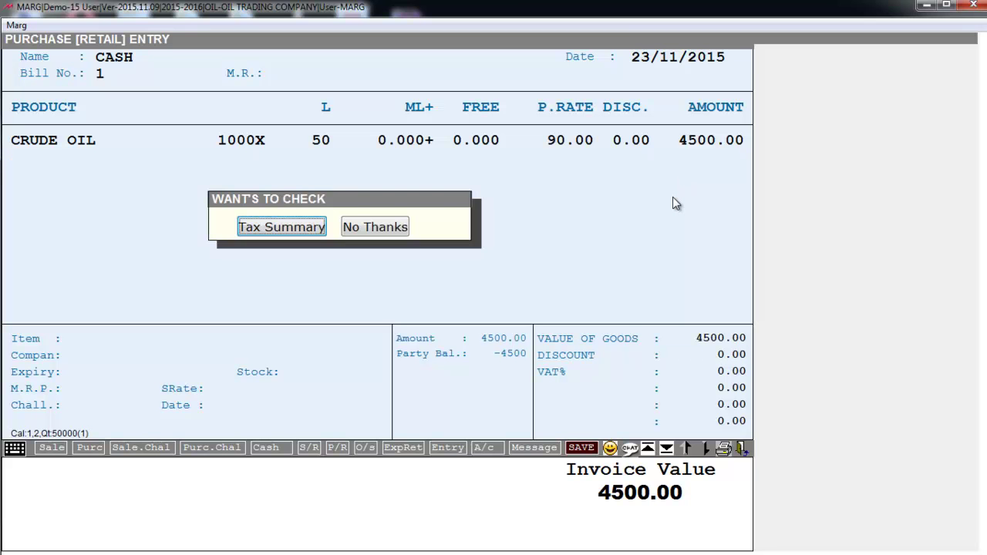
key(Right)
key(Return)
key(Return)
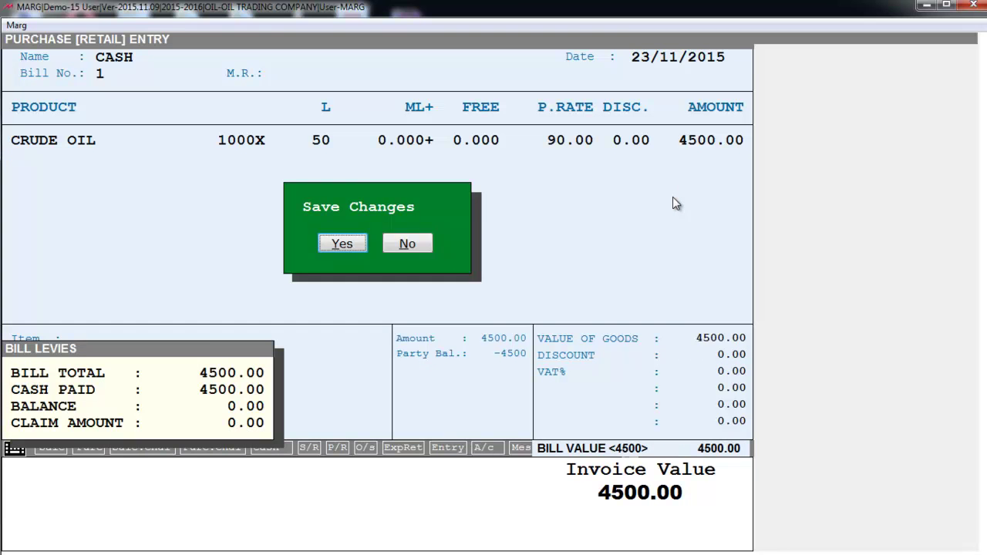
key(Return)
- Skip printing, start a CASH sale bill, and move to CRUDE OIL, showing 50 LTR in stock
key(Escape)
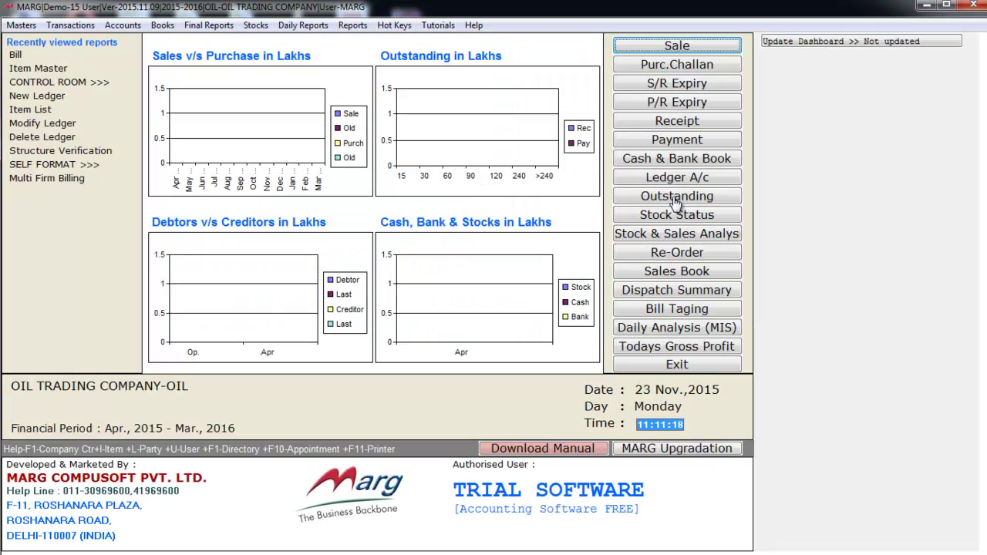
key(alt+m)
key(Escape)
key(Right)
key(Down)
key(Right)
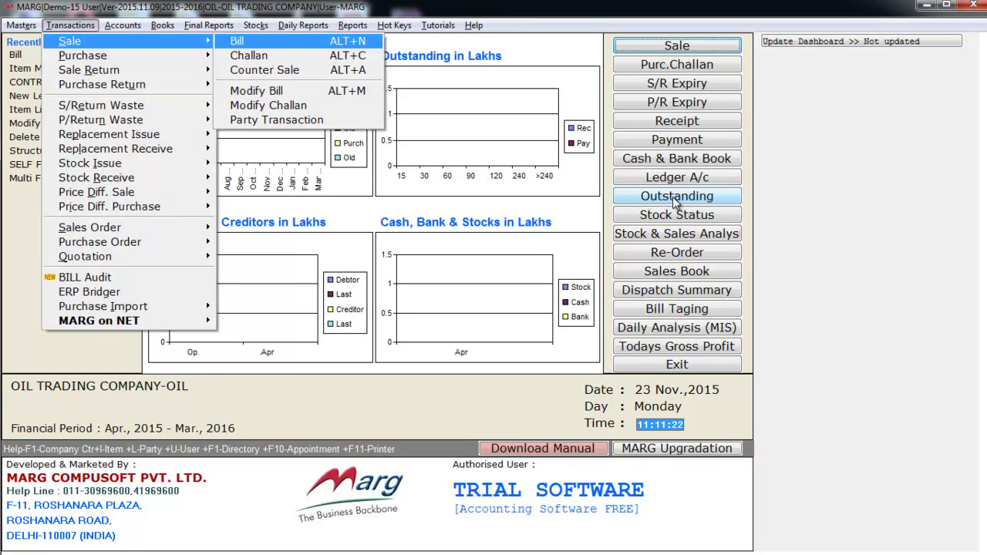
key(Return)
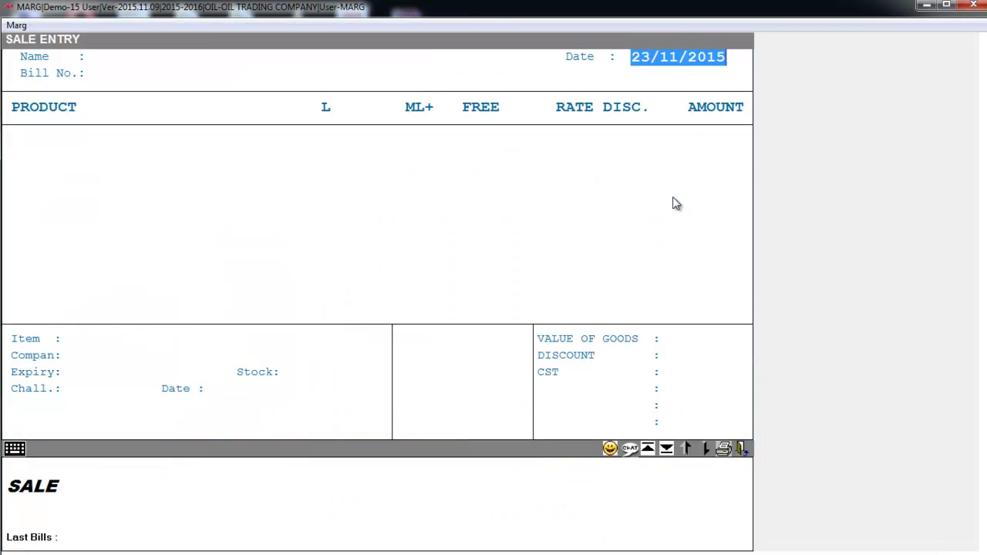
key(Return)
key(Return)
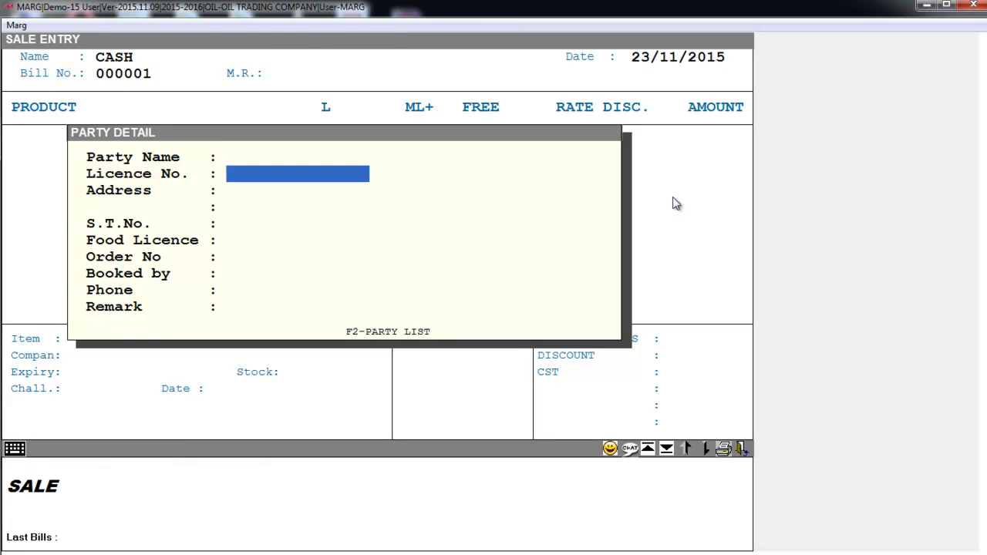
key(Return)
key(Return)
key(Return)
key(Return)
key(Return)
key(Return)
key(Return)
key(Return)
key(Return)
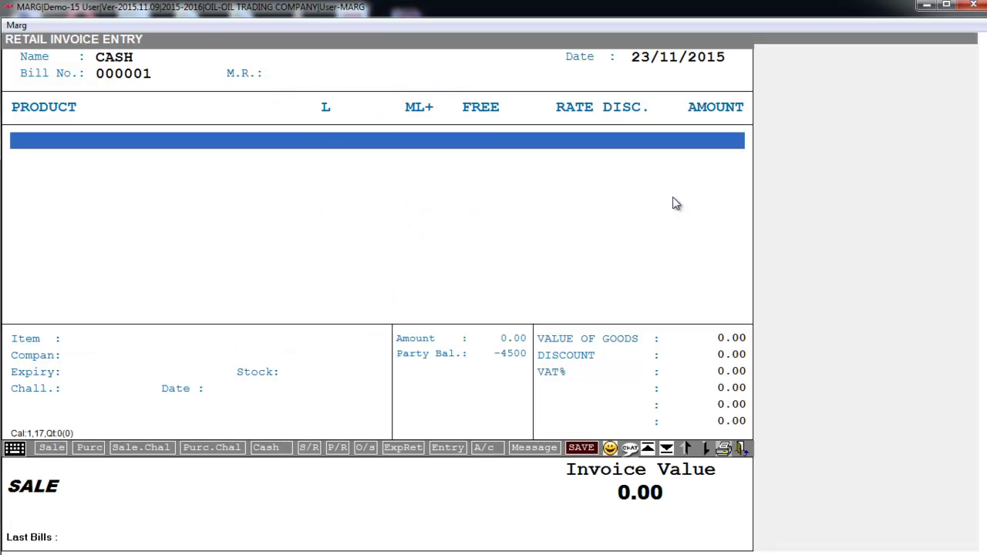
key(Return)
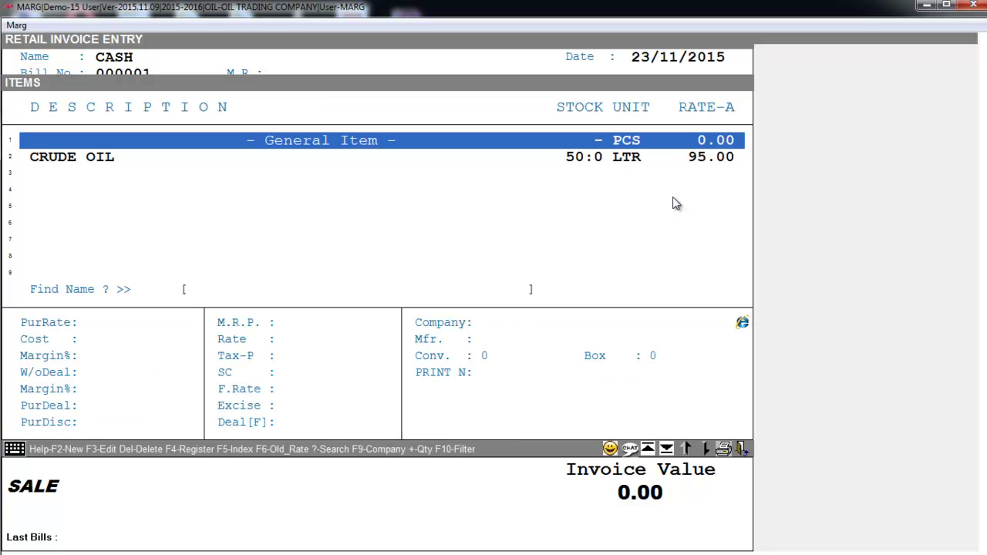
key(Down)
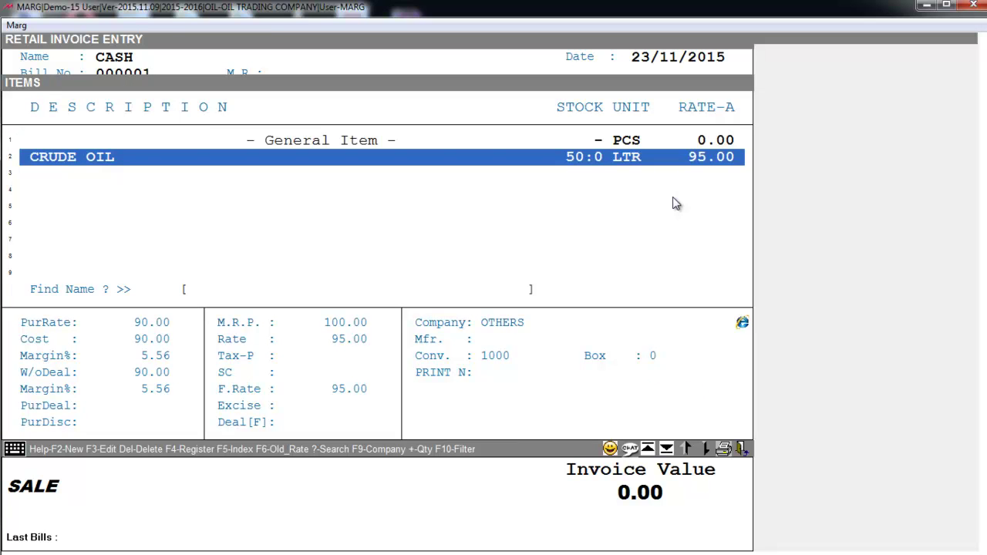
- Add 800 ml of CRUDE OIL to the sale bill for 76.00
key(Return)
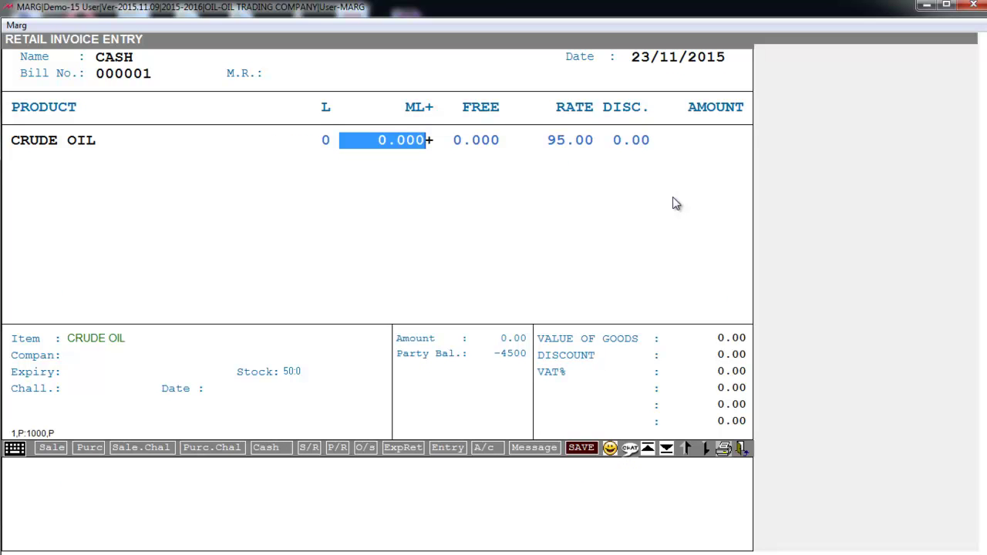
text(800 .)
key(Return)
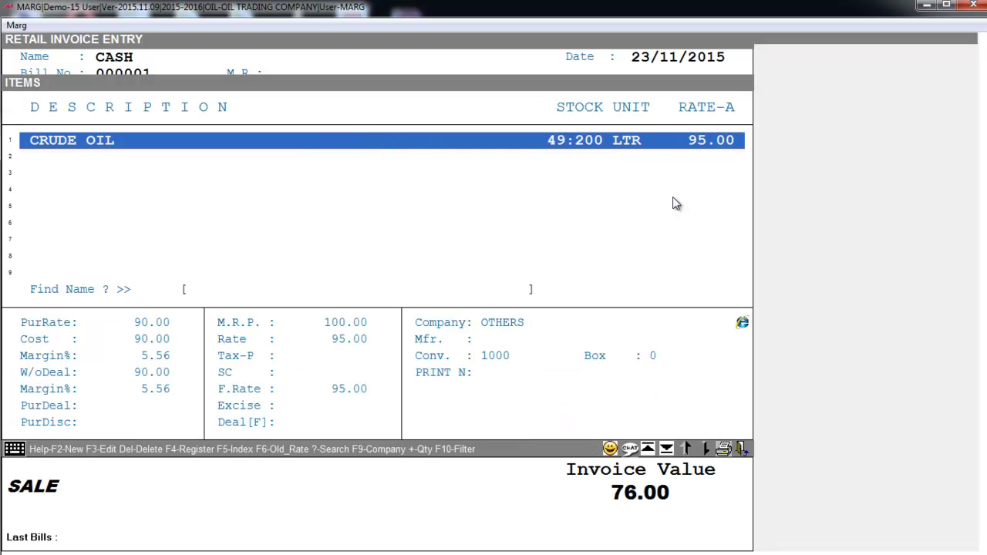
key(Escape)
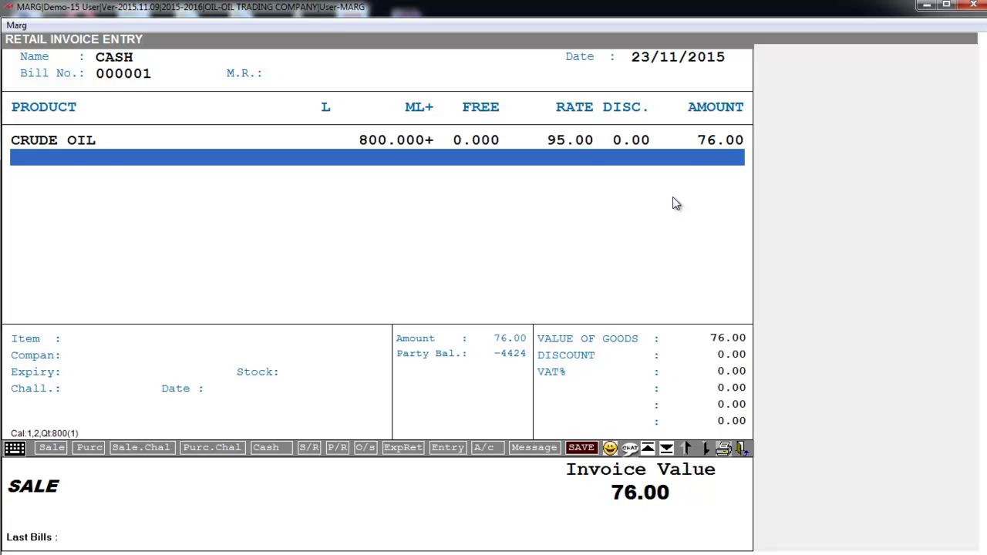
- Confirm CRUDE OIL stock is now 49:200 LTR and save bill 000001
key(Return)
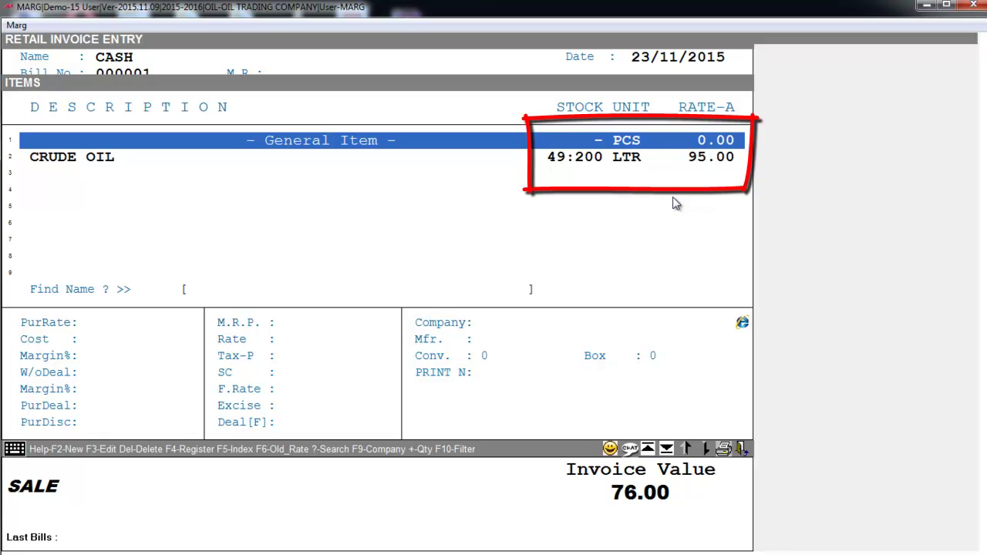
key(Down)
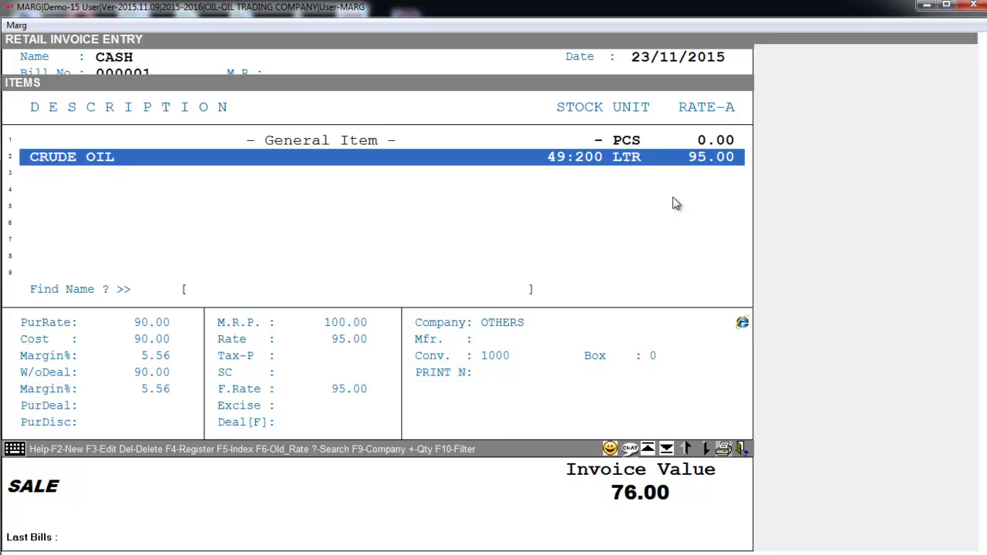
key(Escape)
key(Escape)
- Save the current bill, then open Control Room under Masters > MARG Setups
key(Return)
key(Escape)
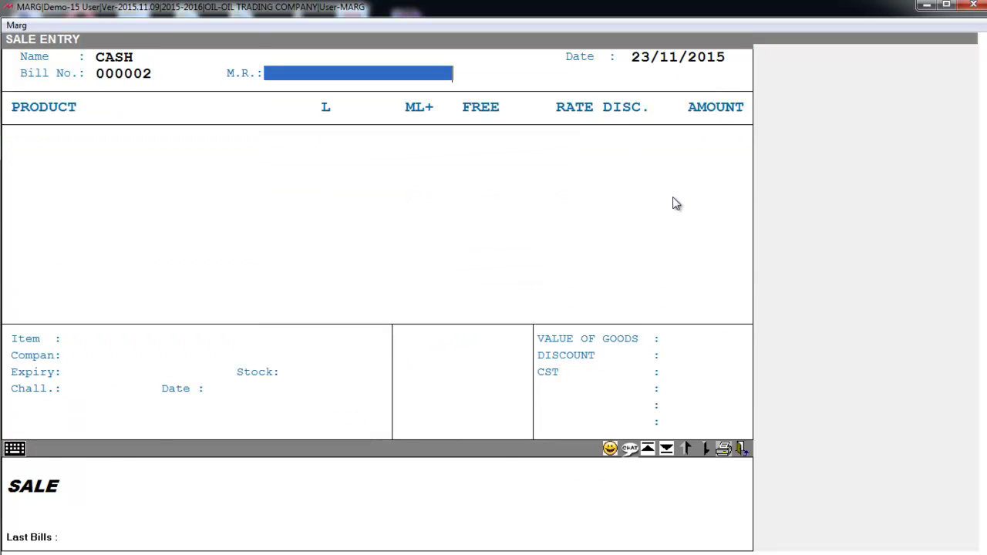
key(Escape)
key(Escape)
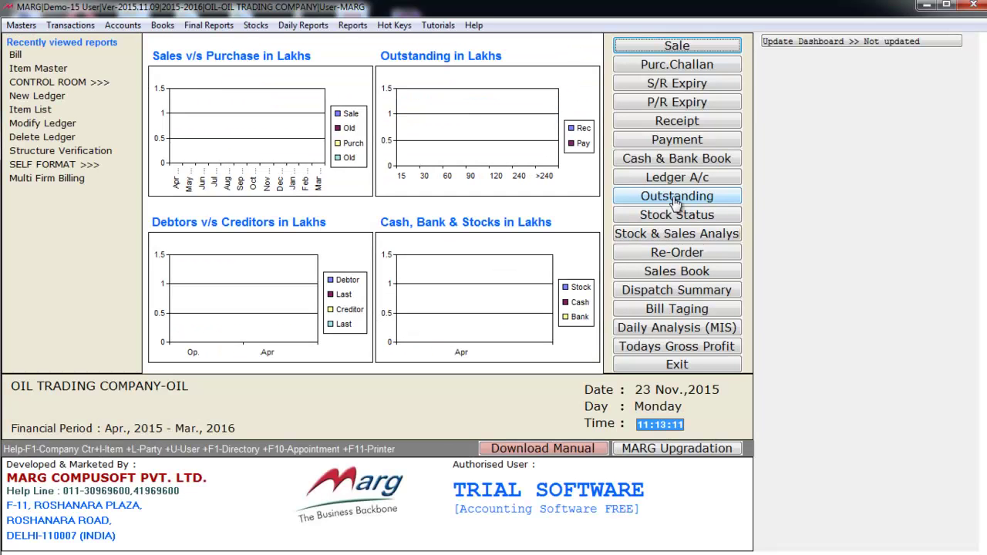
key(alt+m)
key(Up)
key(Right)
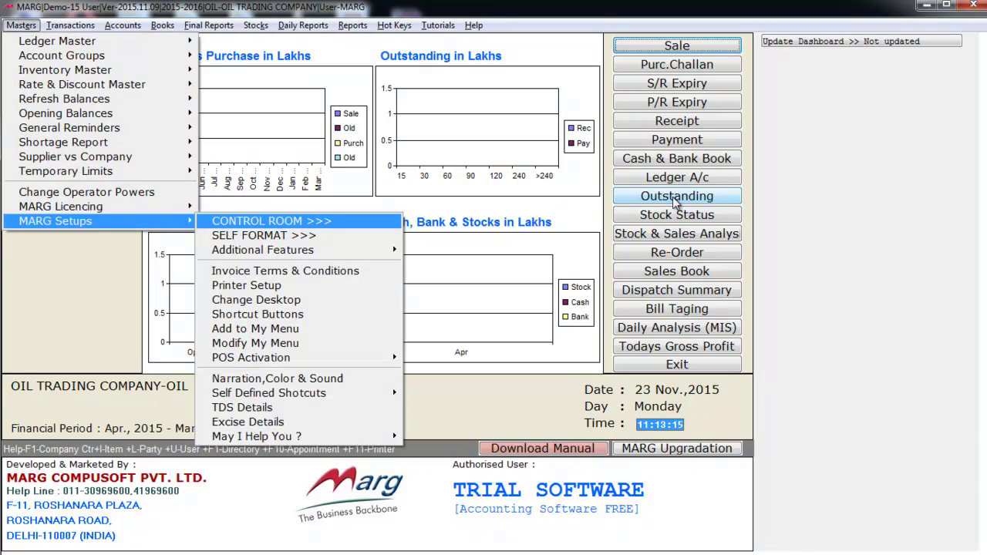
key(Return)
- Search settings for UNIT, set Stock in Unit to C (Both Unit), and save on exit
key(Return)
text(UNIT)
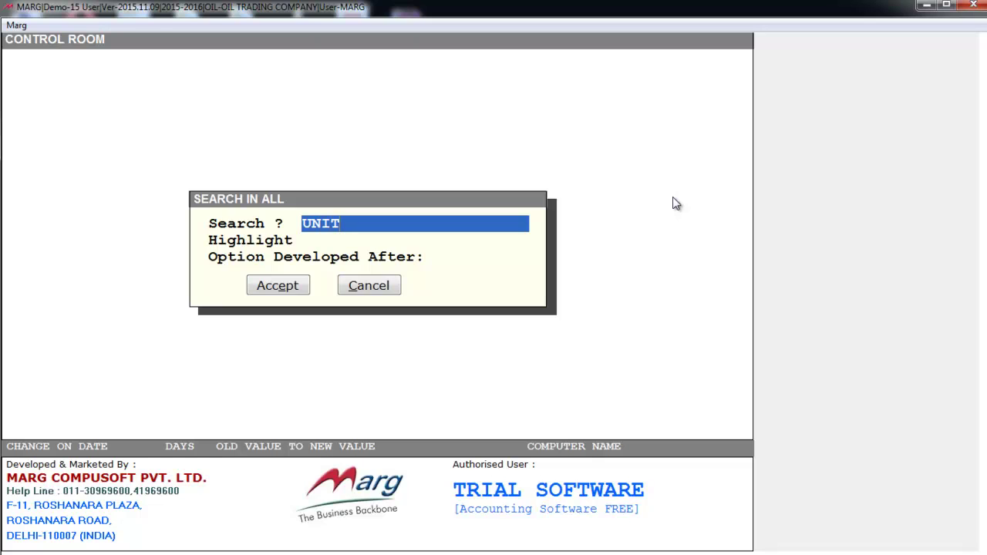
key(Return)
key(Return)
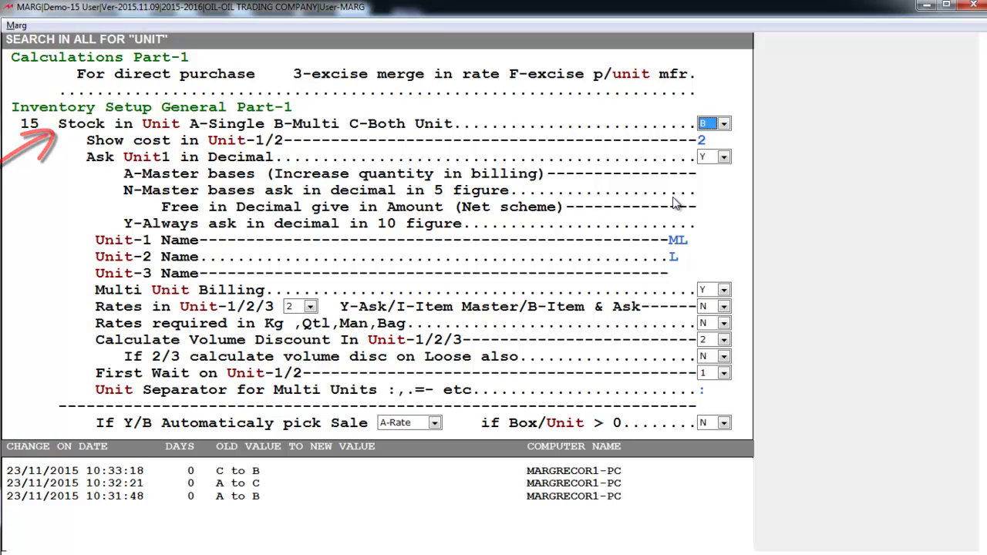
key(alt+Down)
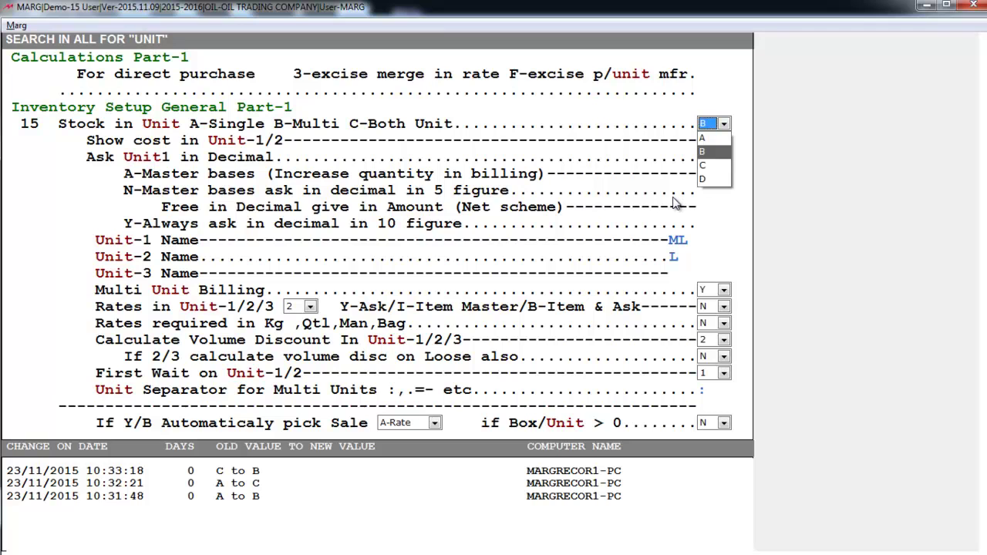
key(Down)
key(Down)
key(Up)
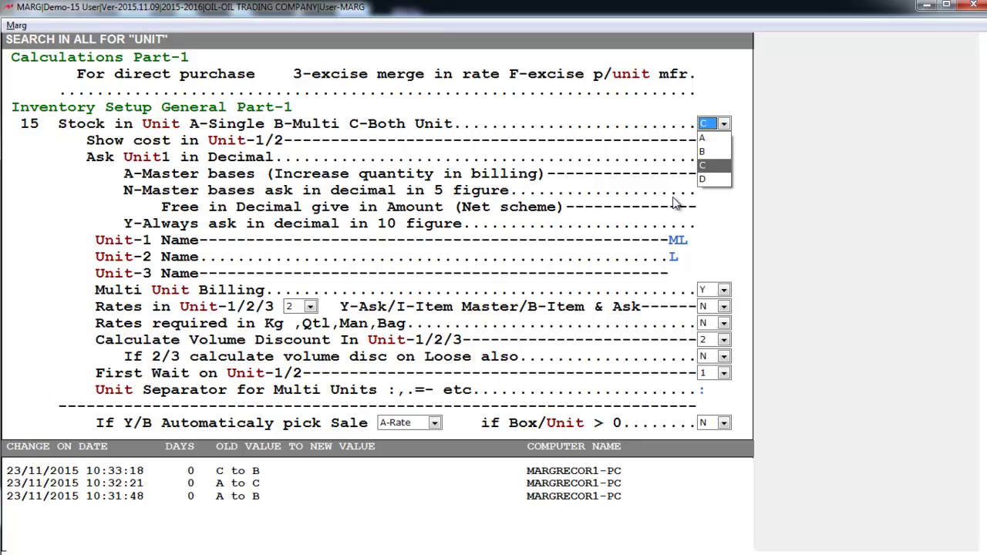
key(Return)
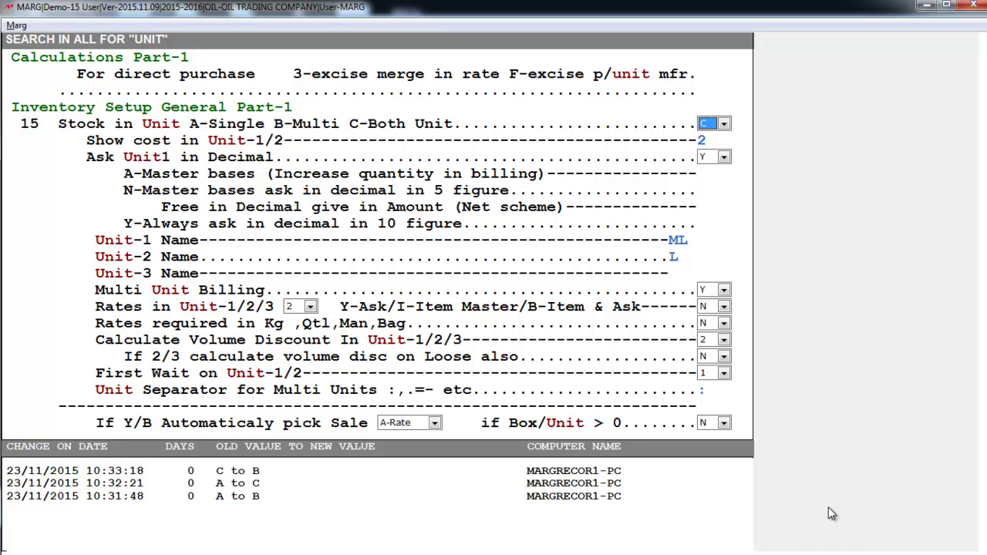
key(Page_Down)
key(Escape)
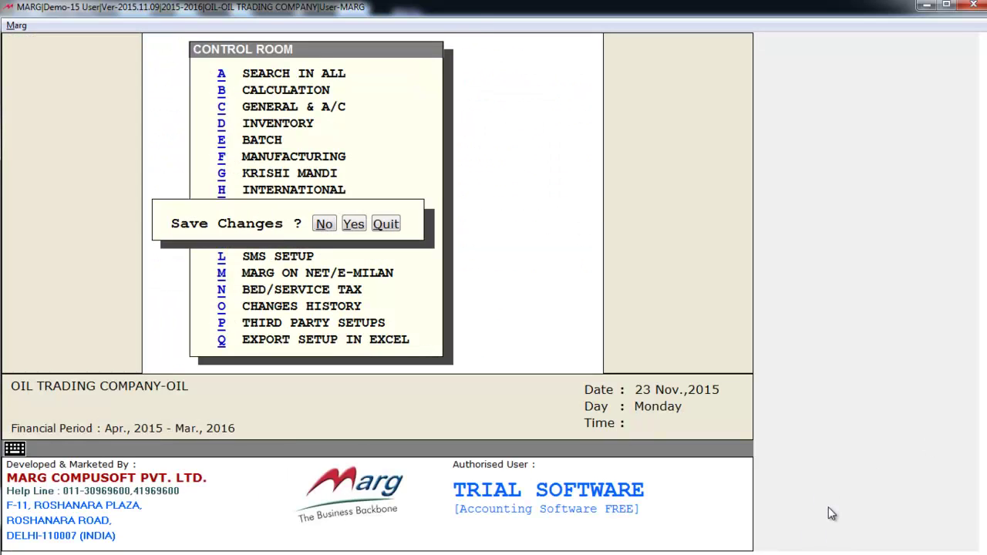
key(Right)
key(Return)
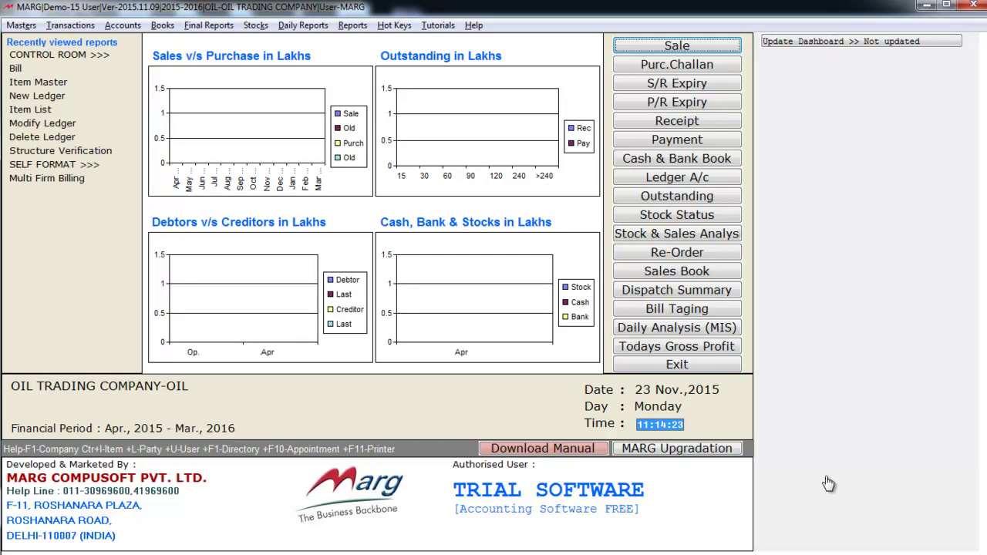
- On a new CASH sale, bill CRUDE OIL at 2500 ML for an amount of 237.50
key(Return)
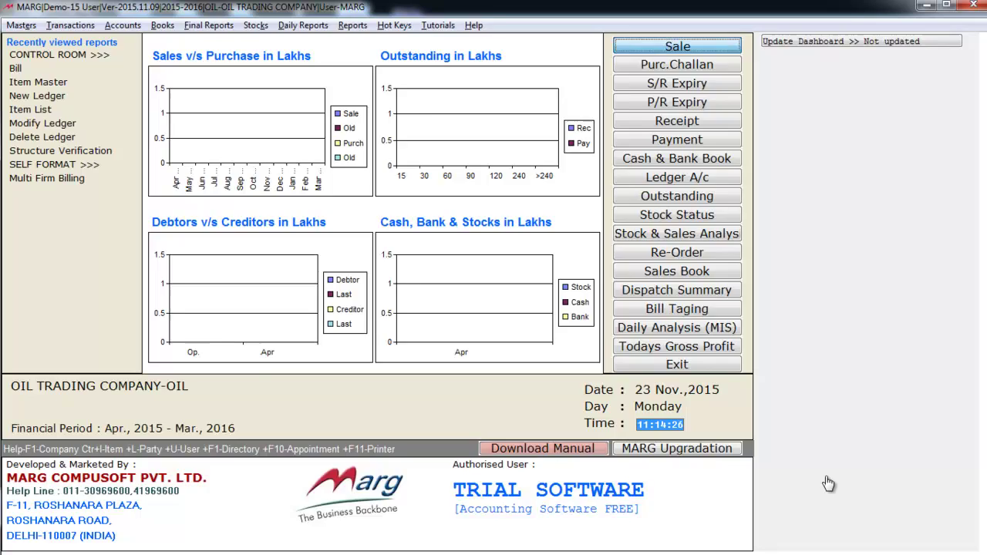
key(Return)
key(Return)
key(Return)
key(Return)
key(Return)
key(Return)
key(Return)
key(Return)
key(Return)
key(Return)
key(Return)
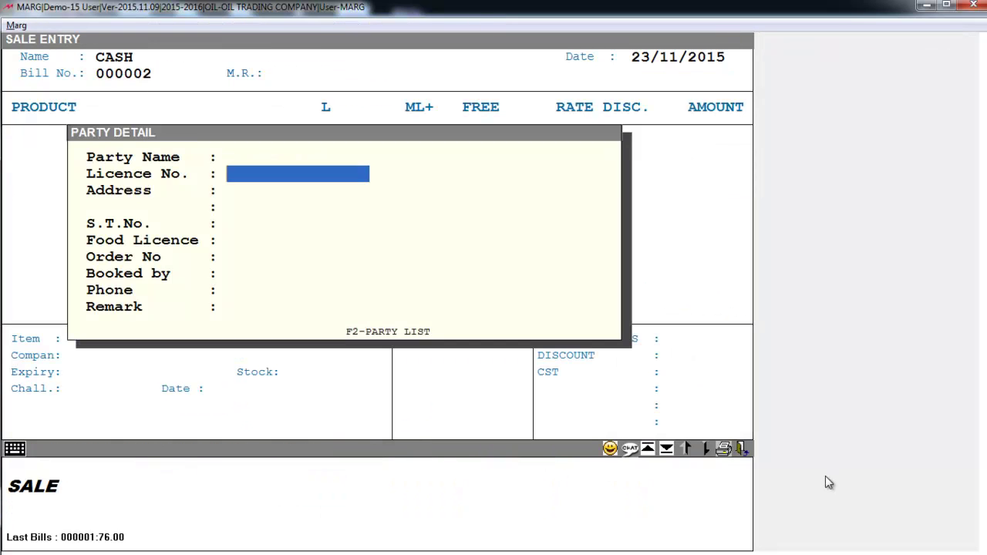
key(Return)
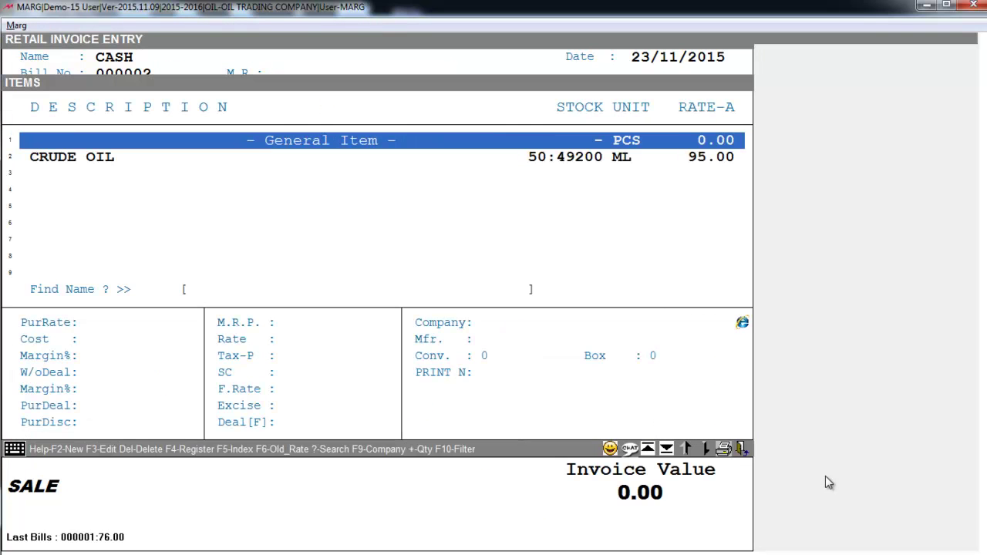
key(Down)
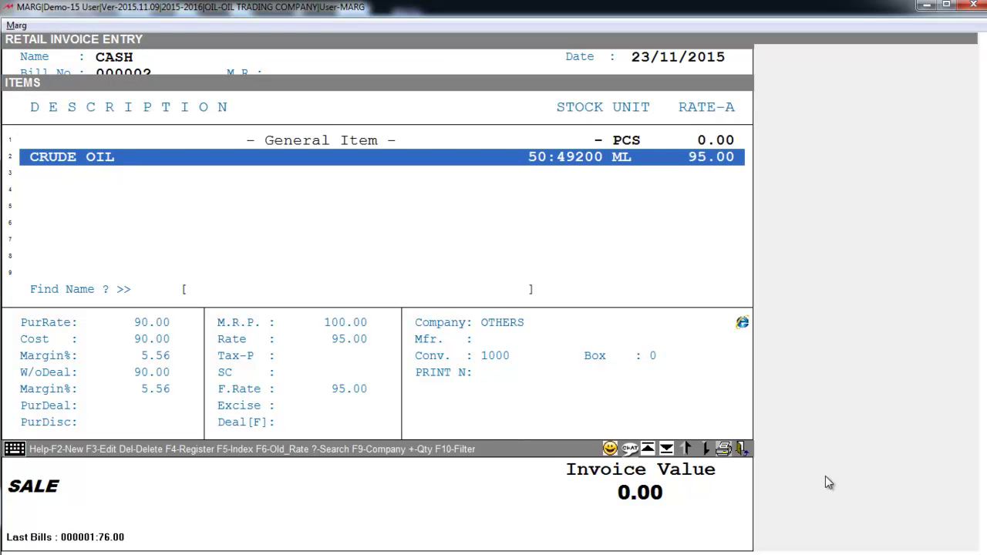
key(Return)
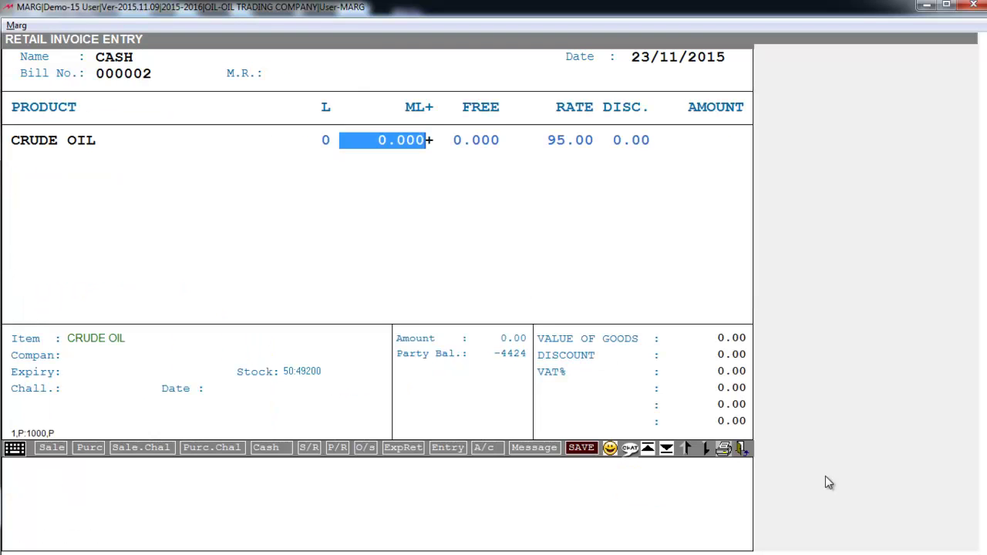
text(2500 .)
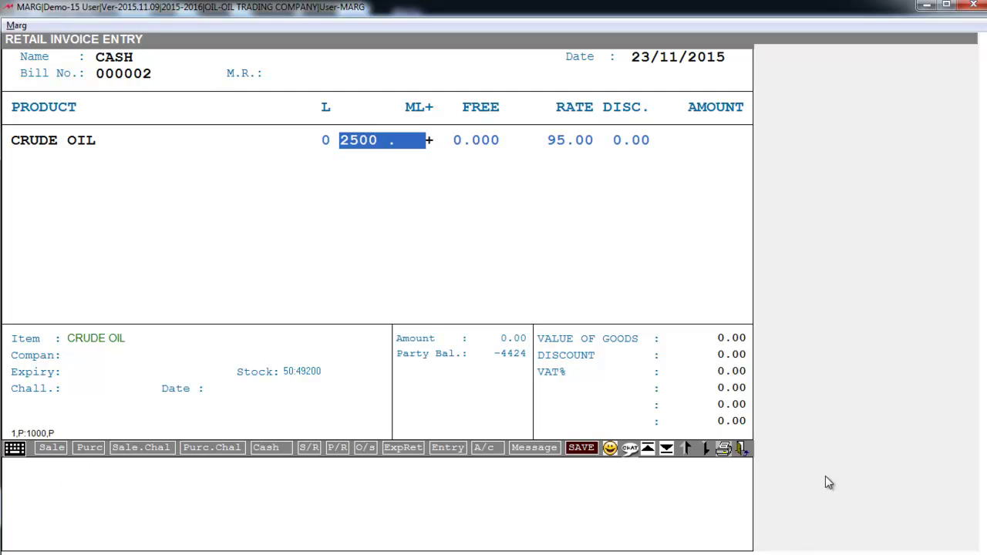
key(Return)
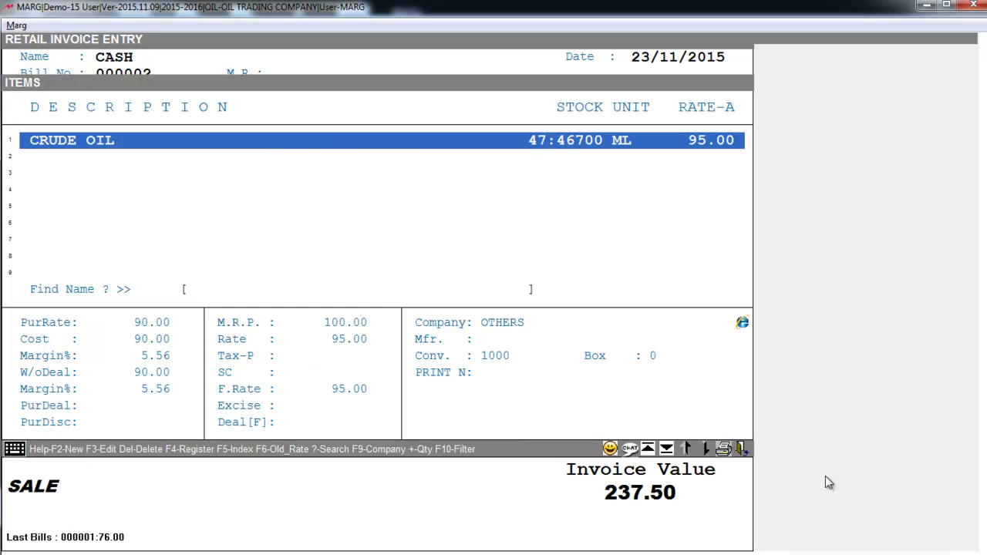
key(Escape)
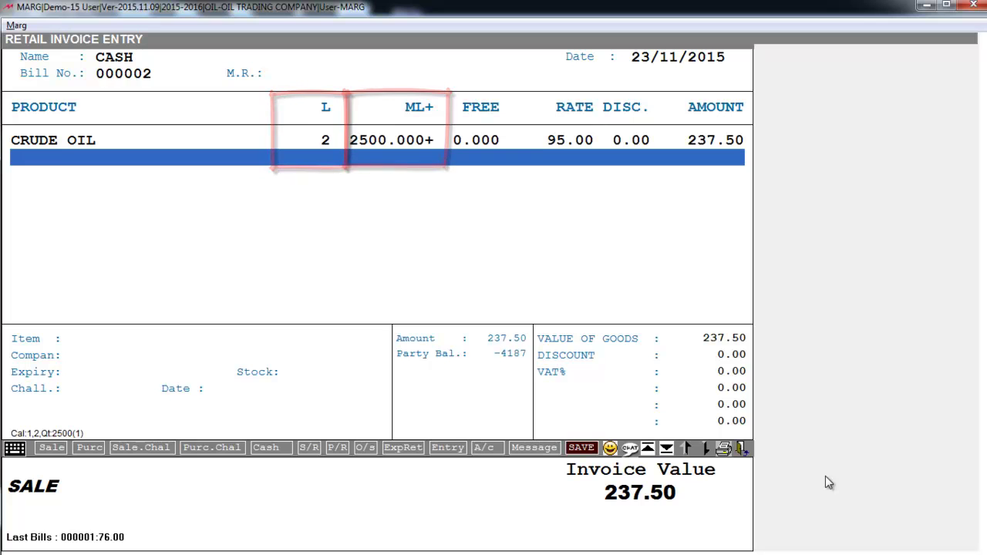
- Check the remaining Crude Oil stock, then exit the 237.50 bill without saving
key(Return)
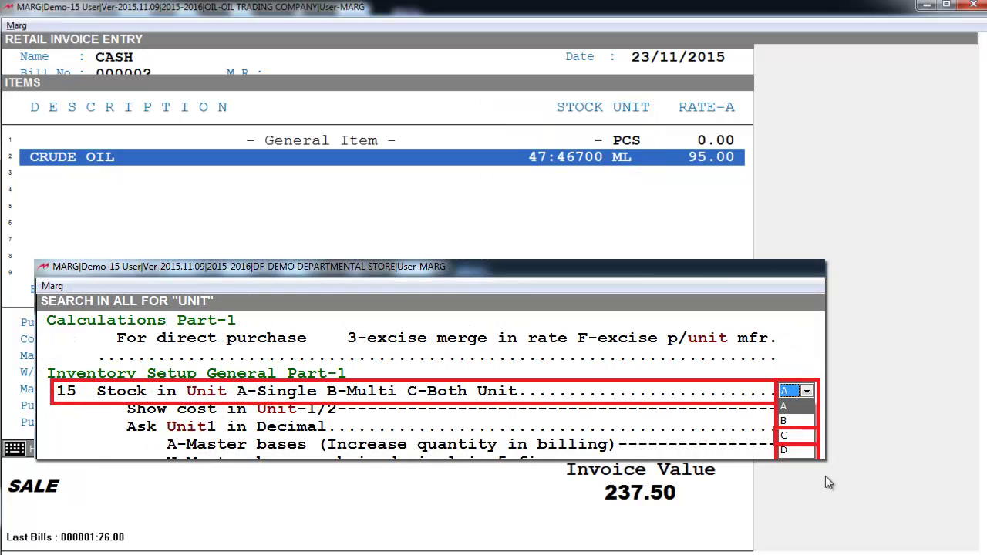
key(Escape)
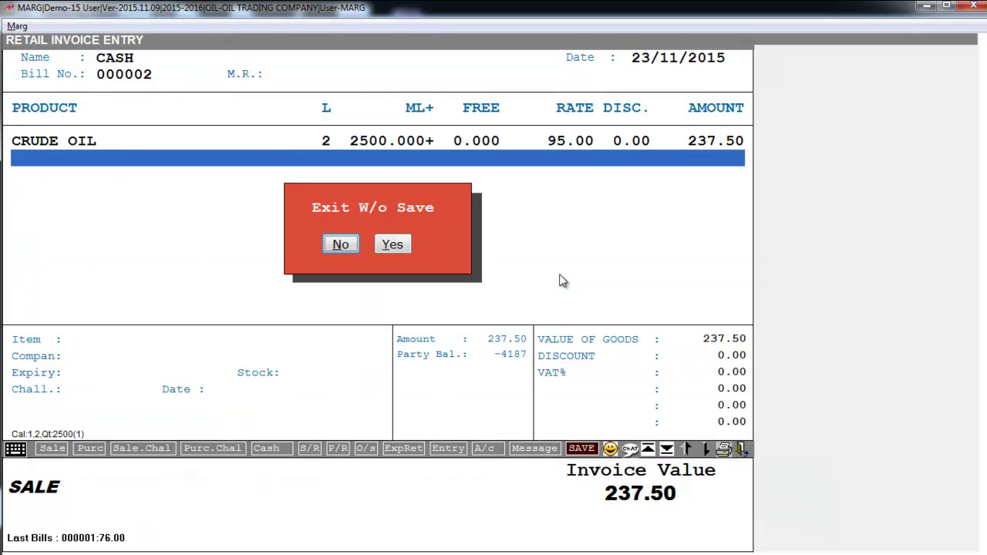
key(Right)
key(Return)
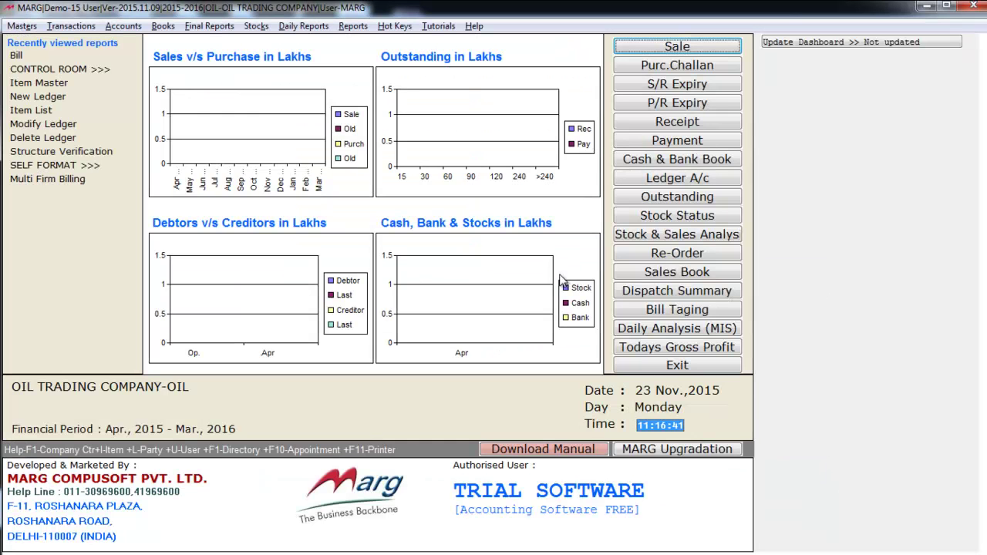